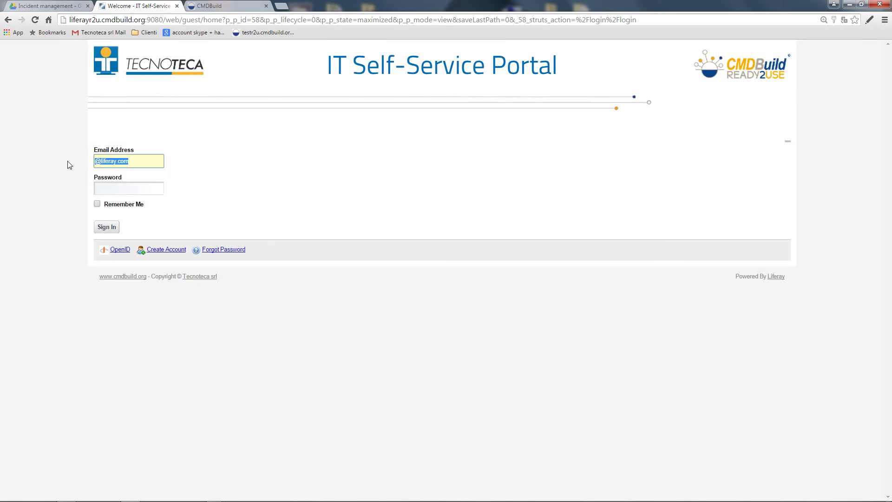
Step: Sign in to the self-service portal by filling in the requester's email address and account password
{"action": "type", "text": "ow"}
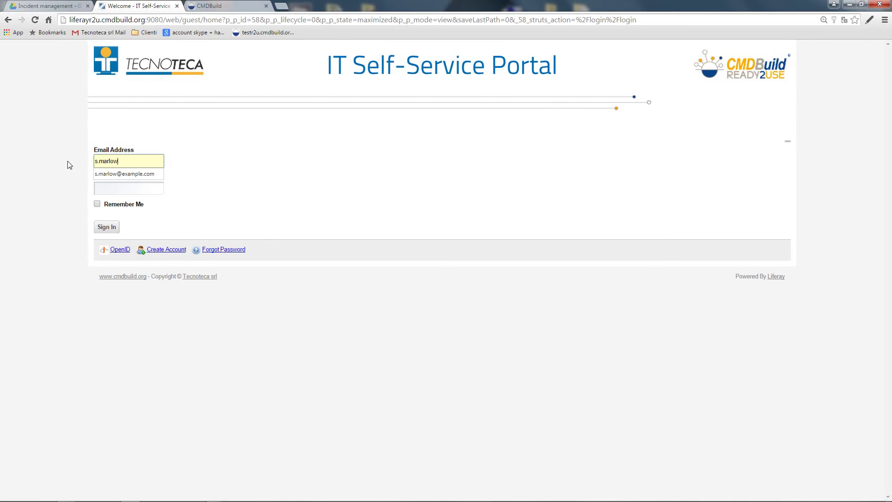
{"action": "left_click", "coordinate": [104, 174]}
{"action": "left_click", "coordinate": [115, 181]}
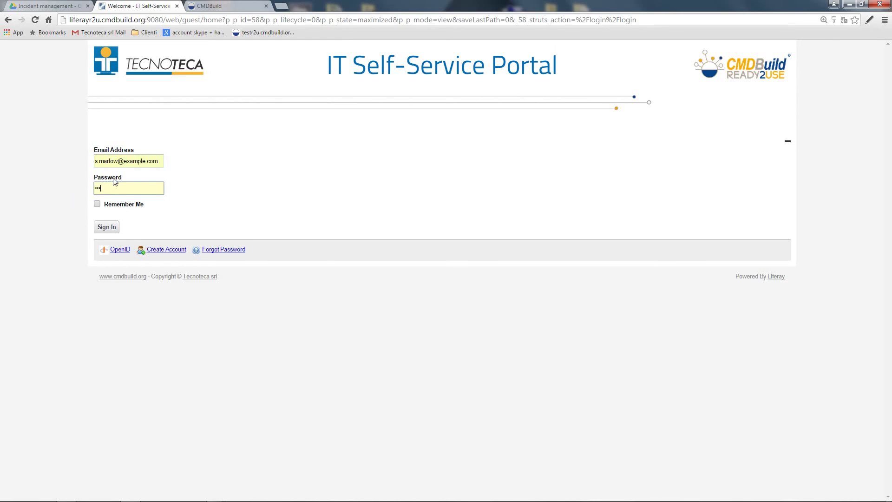
{"action": "type", "text": "******"}
{"action": "key", "text": "Return"}
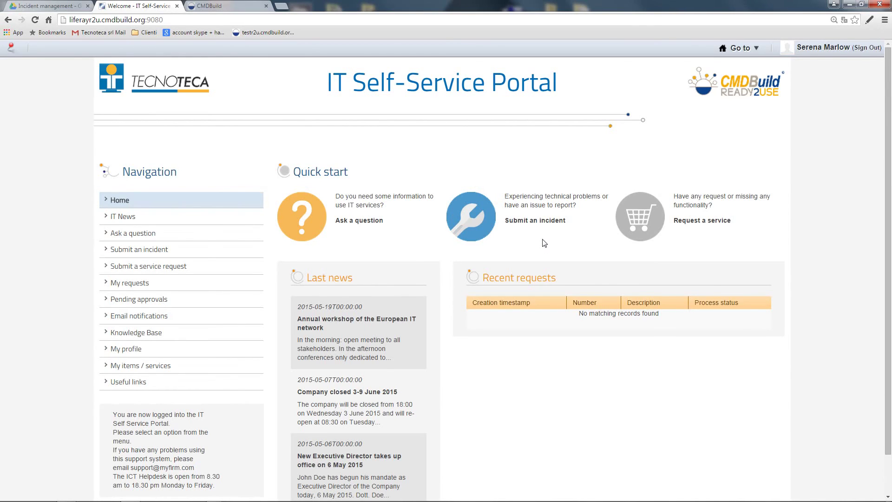
Step: Start an incident submission in the portal and continue past the service catalog solutions to the blank incident form
{"action": "left_click", "coordinate": [542, 224]}
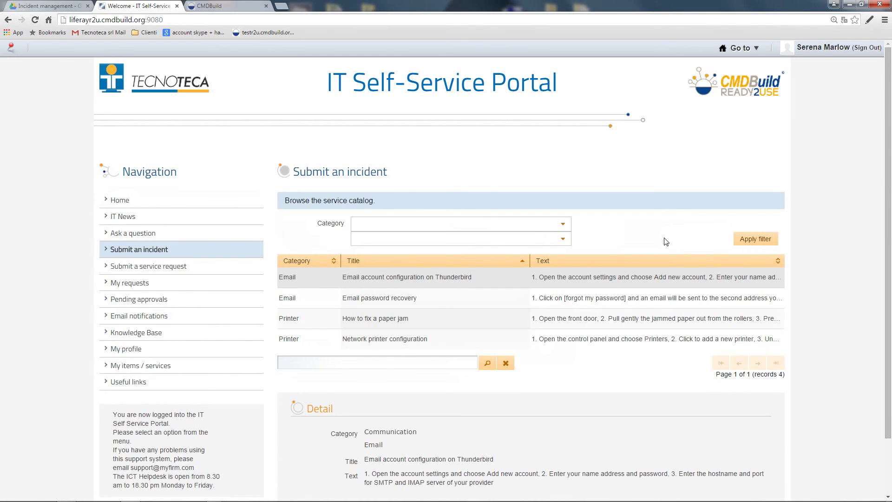
{"action": "scroll", "coordinate": [666, 241], "scroll_direction": "down", "scroll_amount": 1}
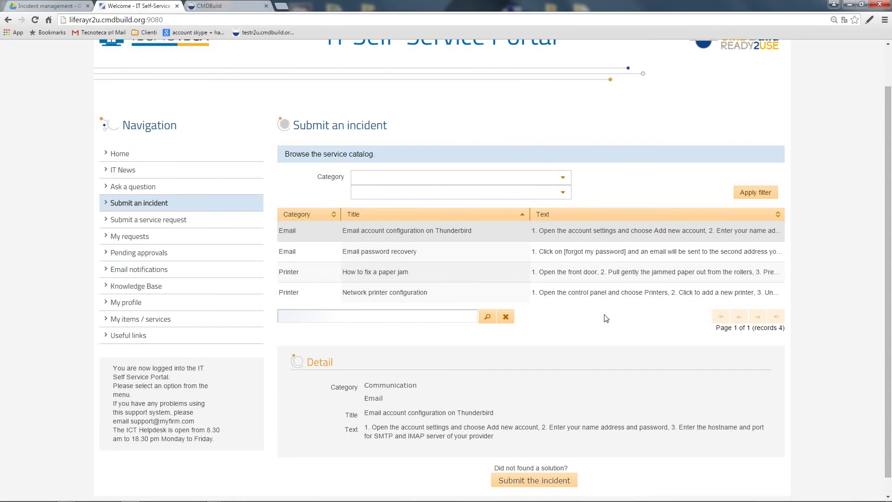
{"action": "scroll", "coordinate": [567, 373], "scroll_direction": "down", "scroll_amount": 1}
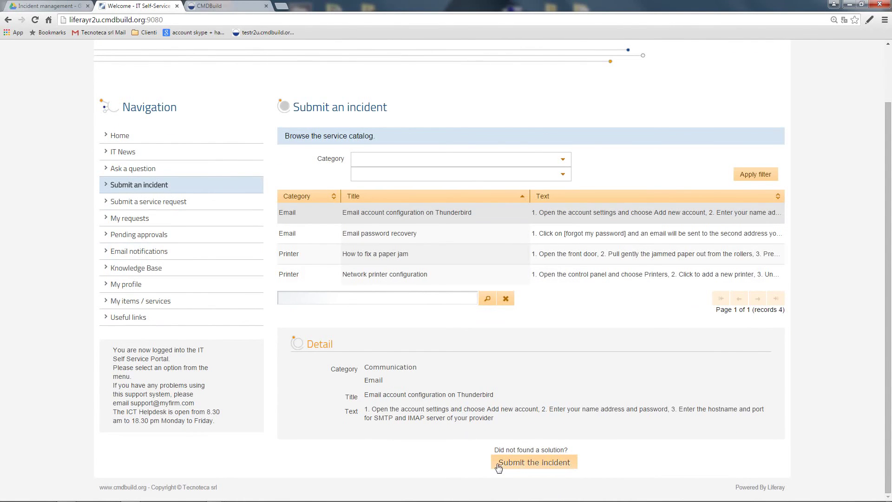
{"action": "left_click", "coordinate": [538, 466]}
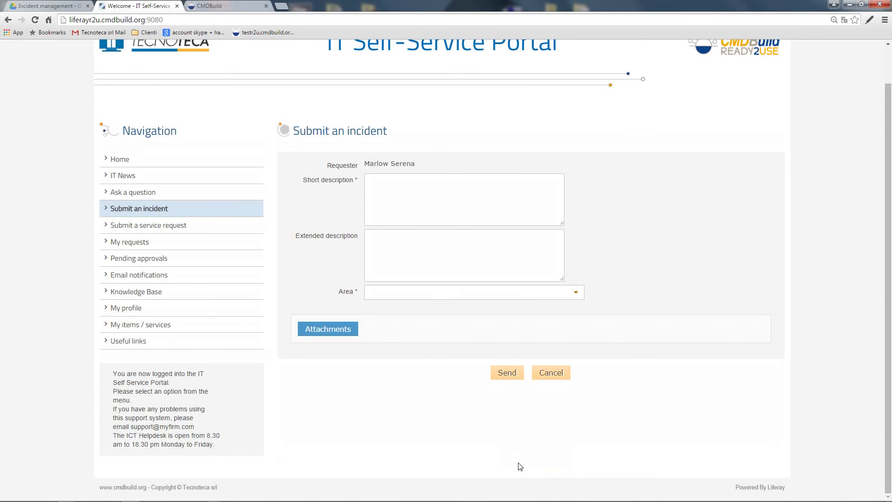
Step: Send the incident with the short description "My printer is not working" and the area Hardware
{"action": "left_click", "coordinate": [435, 192]}
{"action": "type", "text": "My printer is not working"}
{"action": "left_click", "coordinate": [575, 293]}
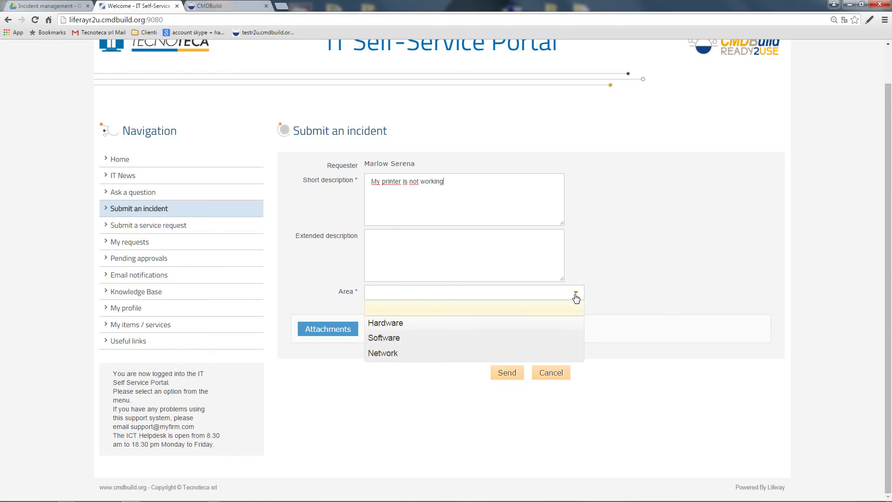
{"action": "left_click", "coordinate": [451, 328]}
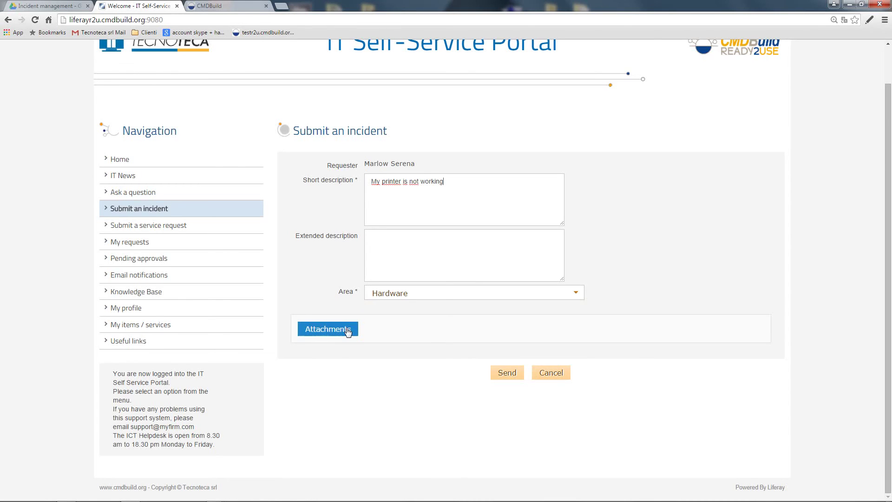
{"action": "left_click", "coordinate": [514, 374]}
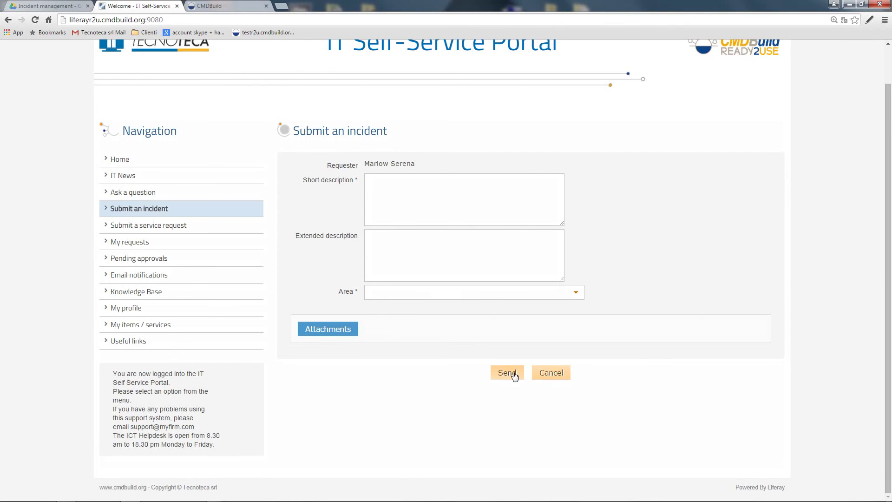
Step: Show the requester's own requests in the portal and dismiss the Software Manager notification
{"action": "left_click", "coordinate": [129, 243]}
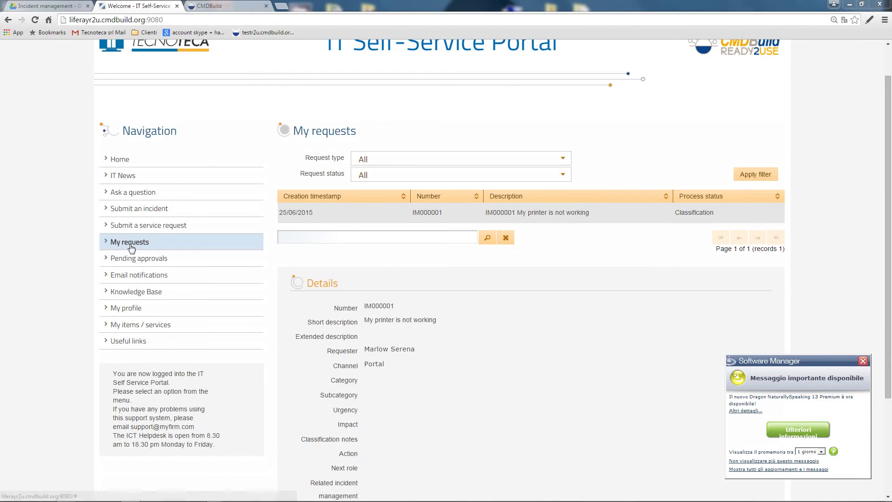
{"action": "left_click", "coordinate": [862, 361]}
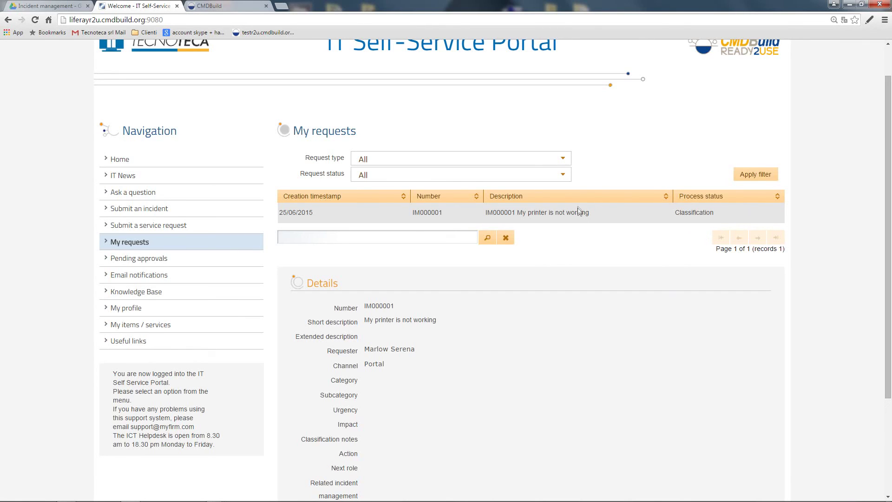
Step: Switch to CMDBuild, show the service desk's Incident management list, enlarge the details area and start editing incident IM000001
{"action": "left_click", "coordinate": [211, 7]}
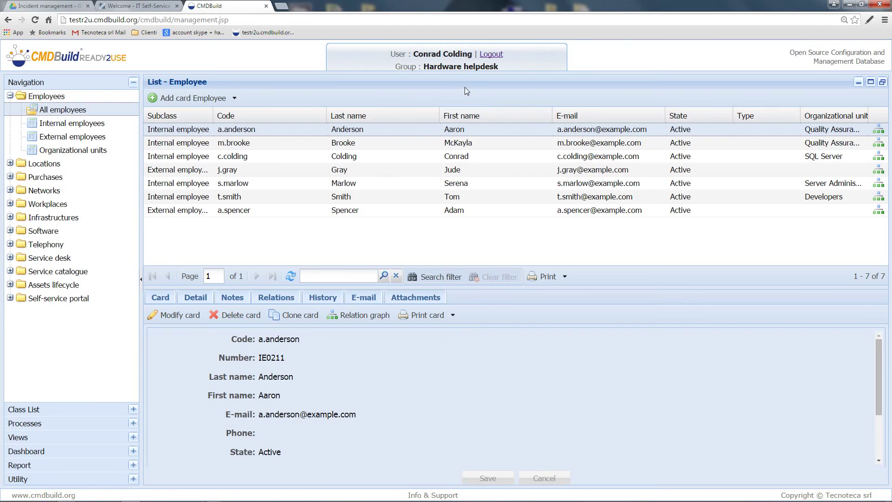
{"action": "left_click", "coordinate": [10, 257]}
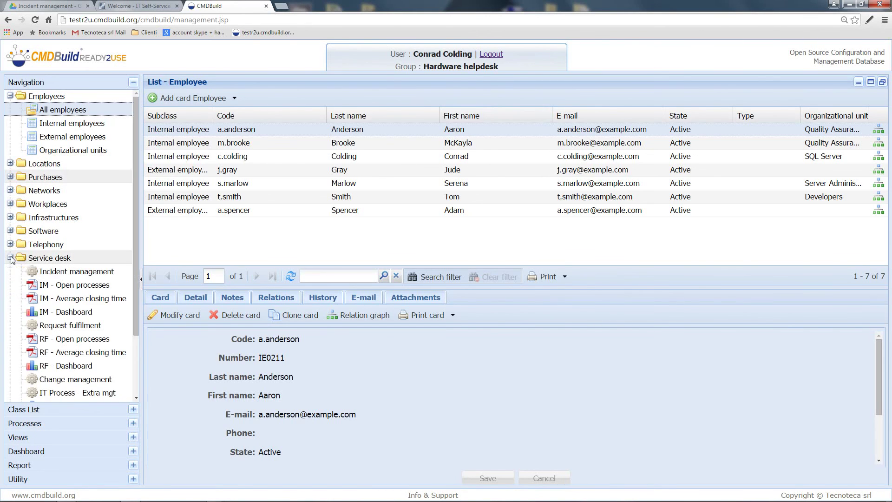
{"action": "left_click", "coordinate": [59, 274]}
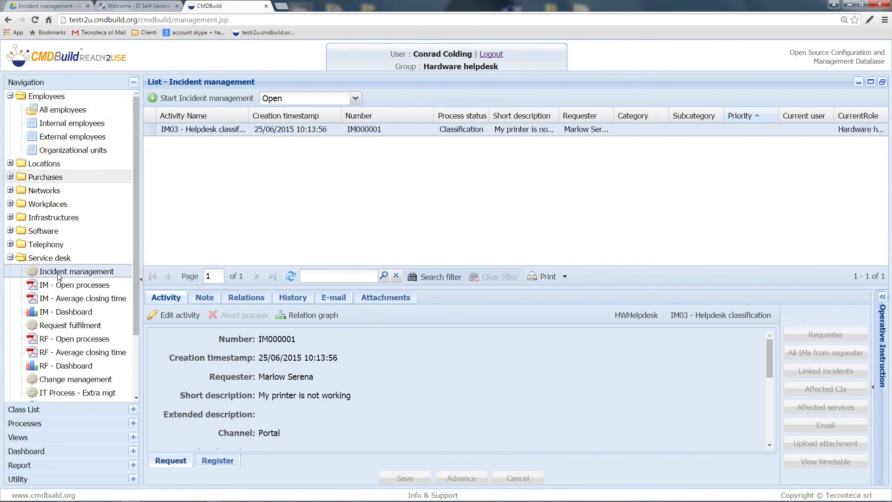
{"action": "left_click_drag", "start_coordinate": [569, 286], "coordinate": [570, 207]}
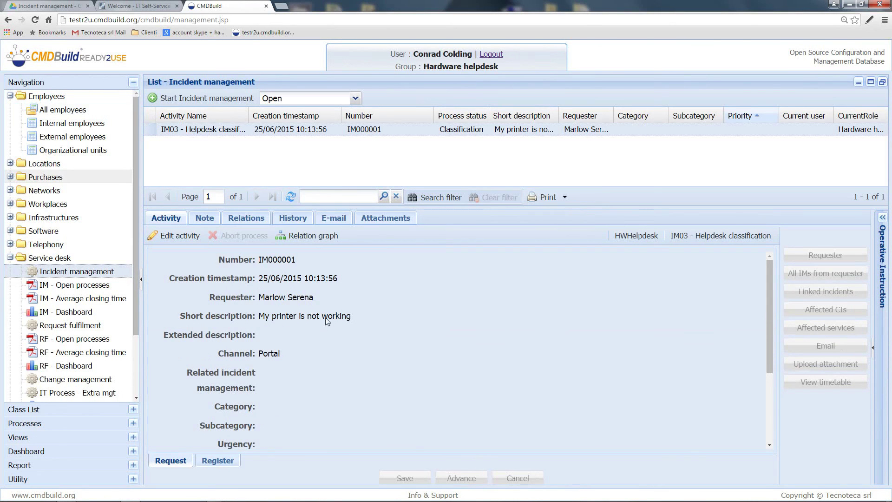
{"action": "left_click", "coordinate": [176, 235]}
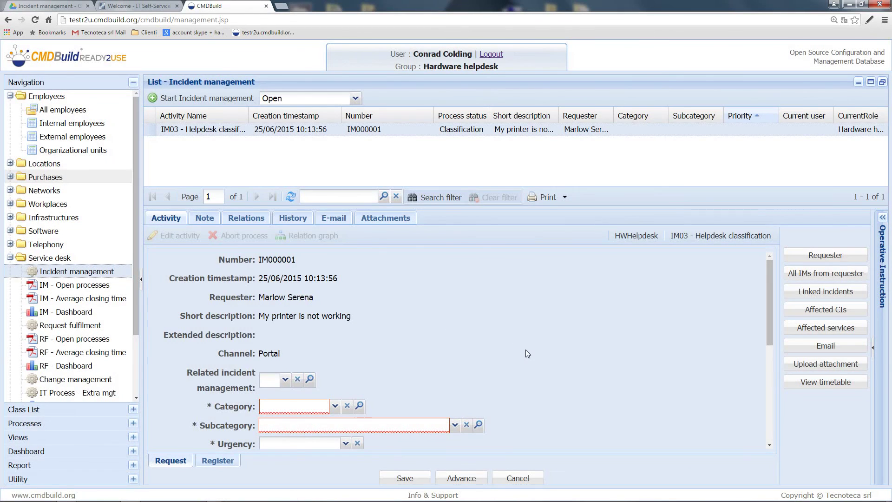
Step: Classify the incident with category Hardware client and subcategory Hardware client Broken printer
{"action": "scroll", "coordinate": [527, 353], "scroll_direction": "down", "scroll_amount": 1}
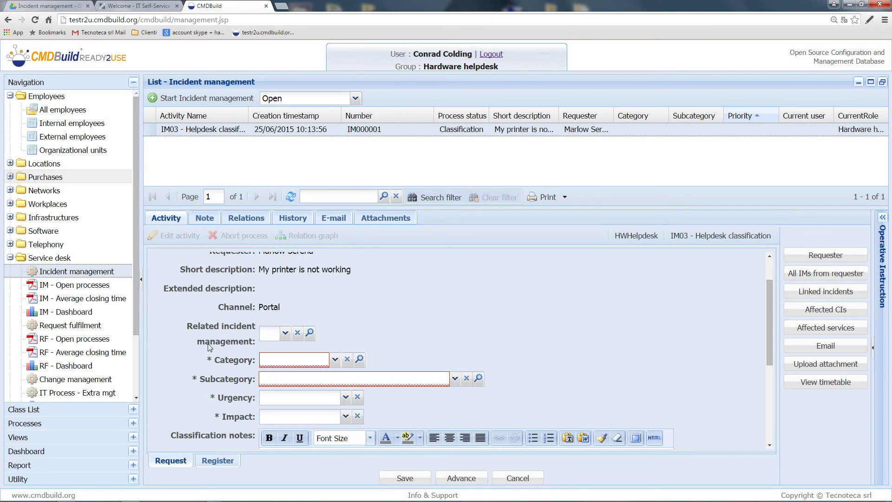
{"action": "scroll", "coordinate": [175, 398], "scroll_direction": "down", "scroll_amount": 1}
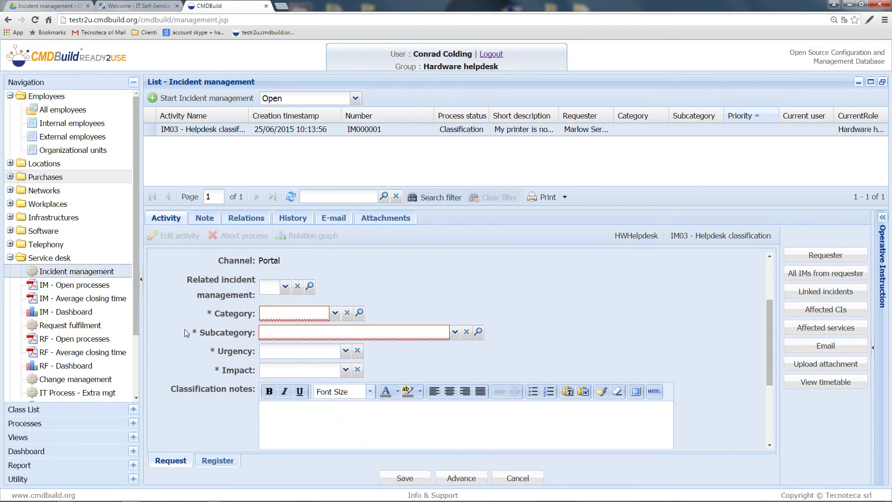
{"action": "left_click", "coordinate": [335, 312]}
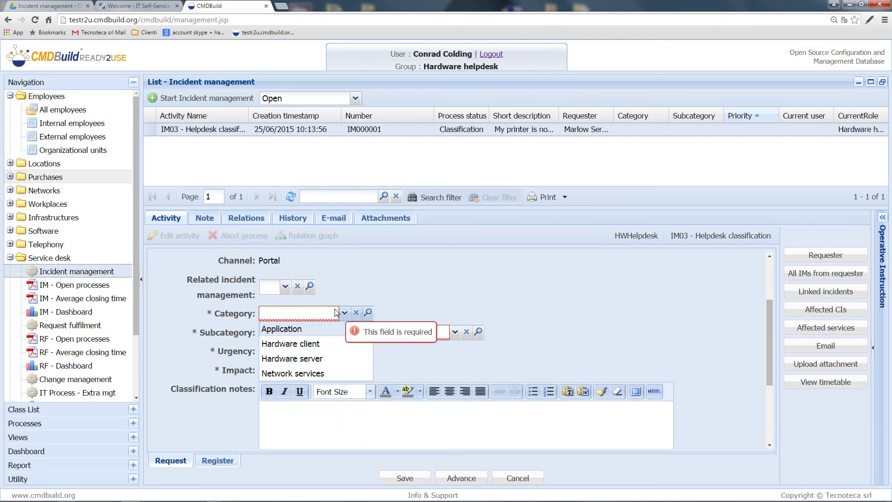
{"action": "left_click", "coordinate": [334, 344]}
{"action": "left_click", "coordinate": [457, 331]}
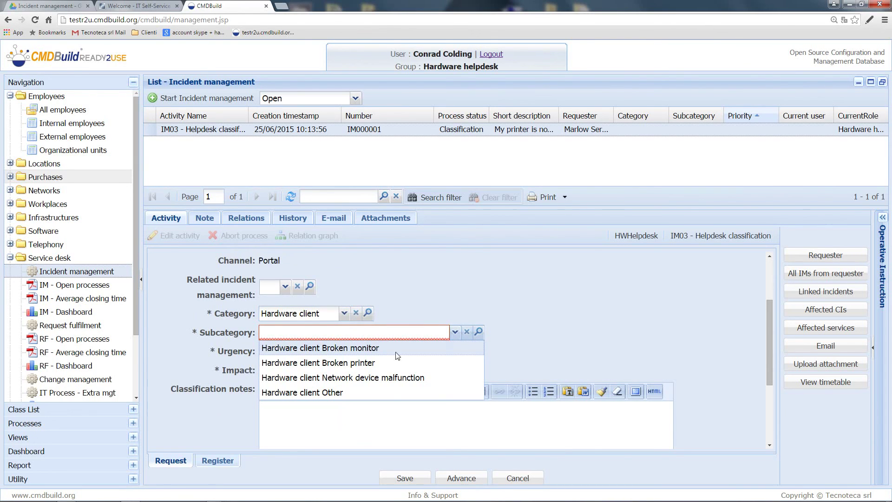
{"action": "left_click", "coordinate": [365, 363]}
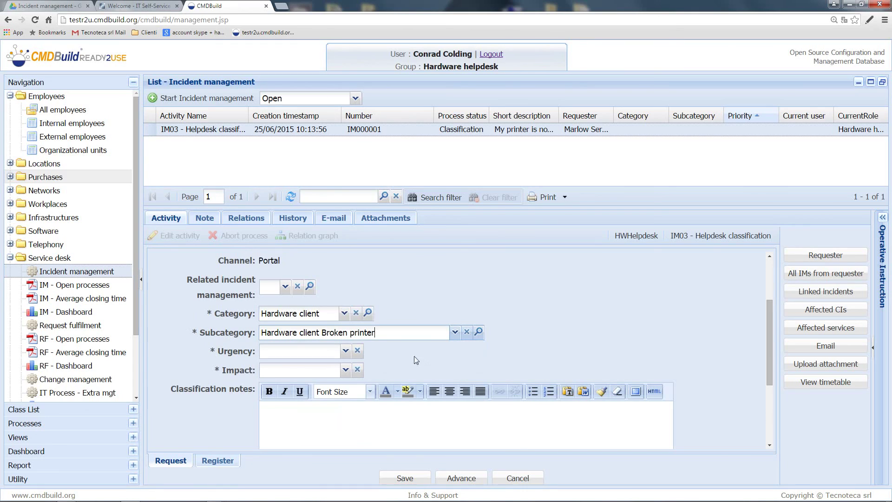
Step: Set the incident's urgency to Medium and its impact to Low
{"action": "left_click", "coordinate": [342, 349]}
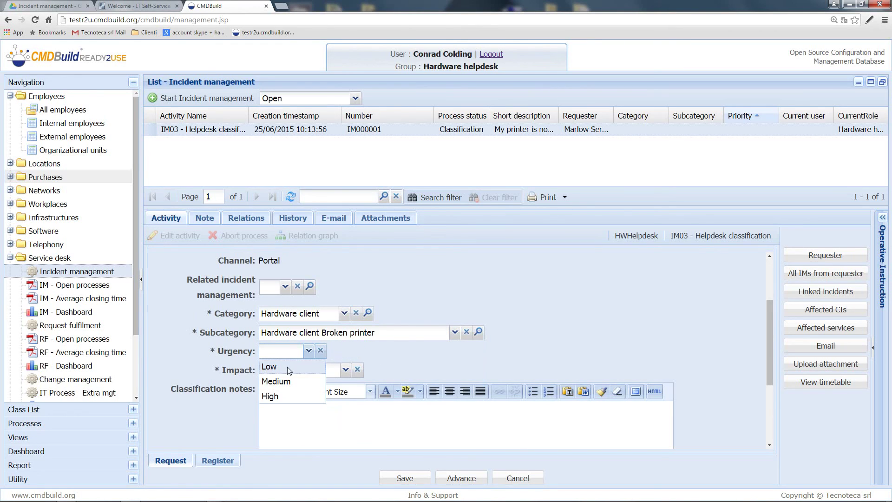
{"action": "left_click", "coordinate": [283, 381]}
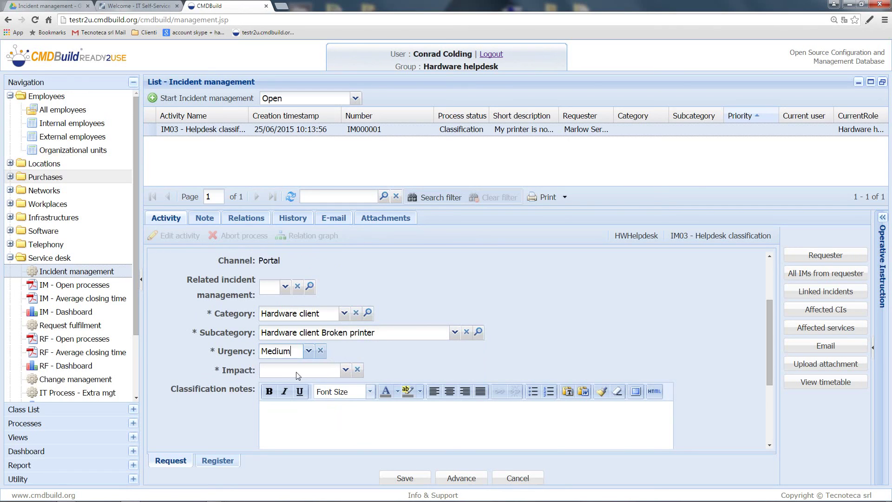
{"action": "left_click", "coordinate": [344, 369]}
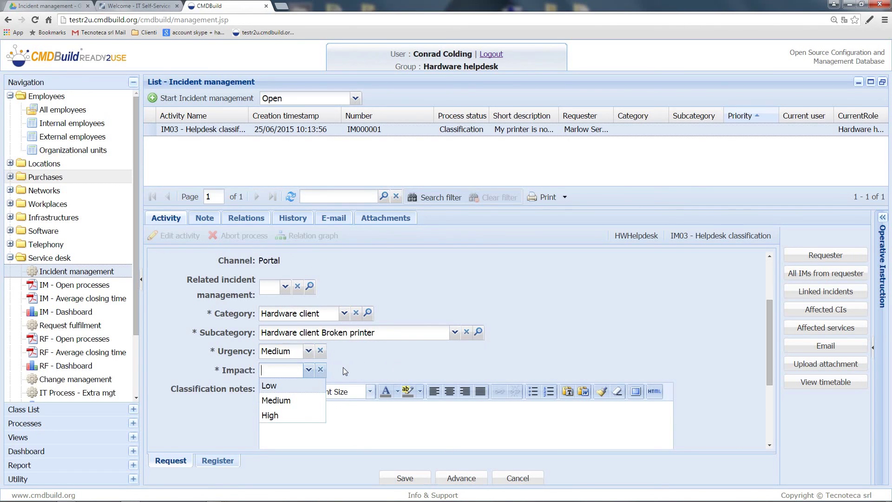
{"action": "left_click", "coordinate": [301, 387]}
Step: Look over the rest of the classification form, view the requester's employee card and close it unchanged
{"action": "scroll", "coordinate": [359, 387], "scroll_direction": "down", "scroll_amount": 2}
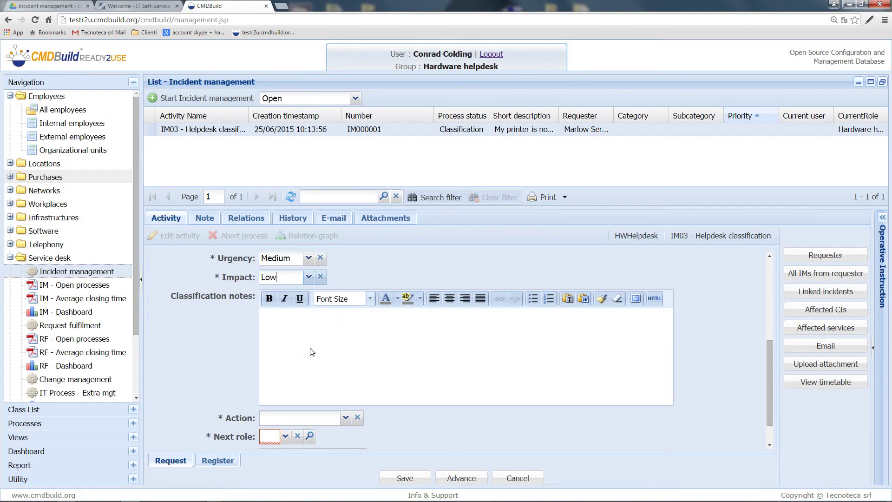
{"action": "scroll", "coordinate": [311, 351], "scroll_direction": "up", "scroll_amount": 3}
{"action": "scroll", "coordinate": [465, 301], "scroll_direction": "down", "scroll_amount": 1}
{"action": "left_click", "coordinate": [823, 256]}
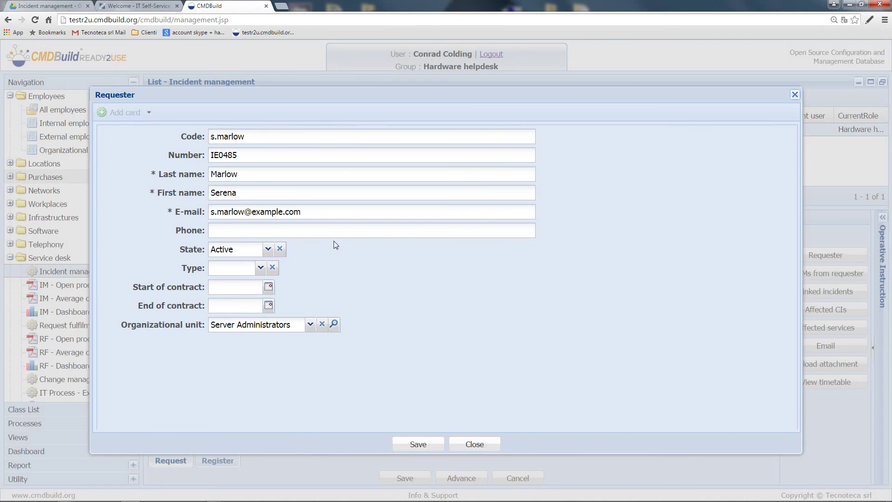
{"action": "left_click", "coordinate": [469, 445]}
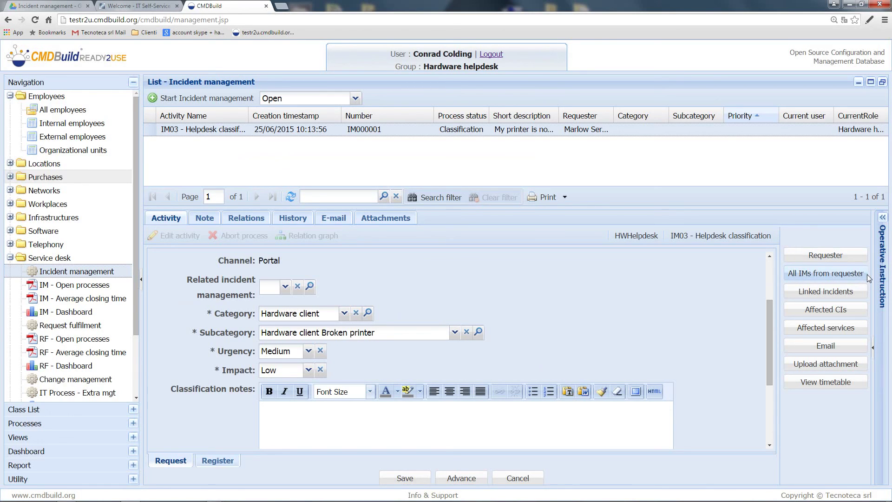
Step: In the incident's affected CIs, briefly disable and re-enable the grid filter, and select the requester's printer 629232-11
{"action": "left_click", "coordinate": [848, 309]}
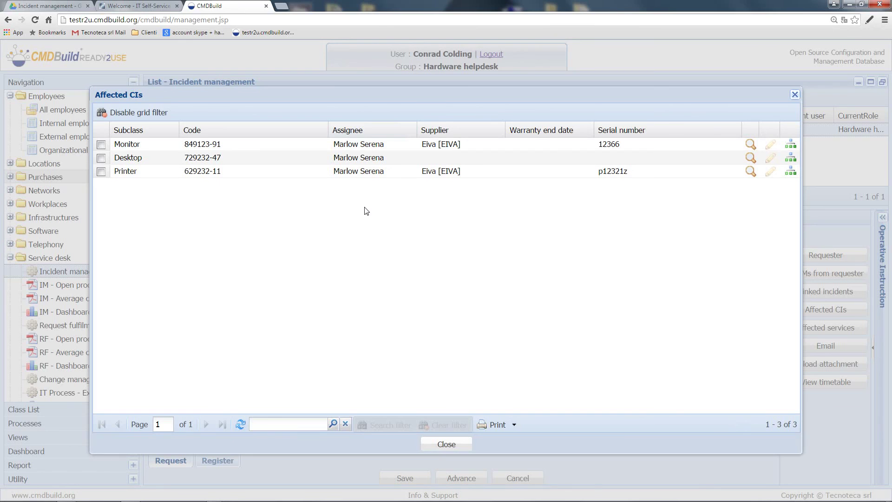
{"action": "left_click", "coordinate": [156, 112]}
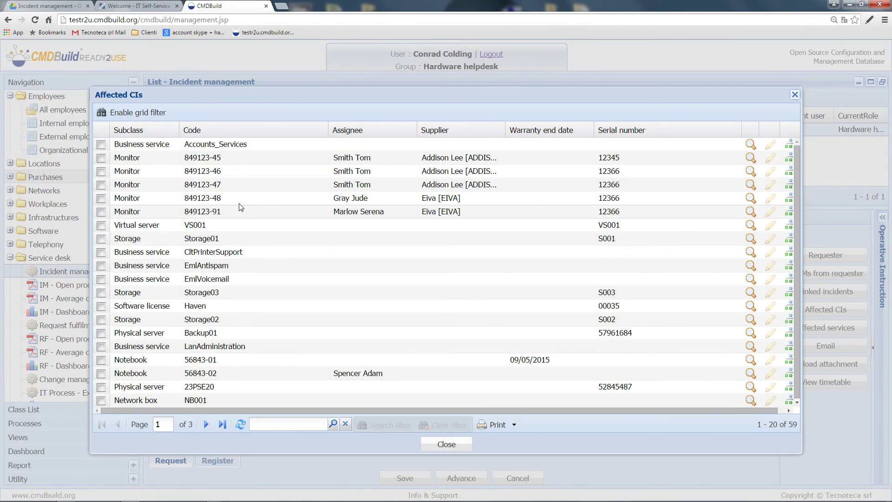
{"action": "left_click", "coordinate": [147, 115]}
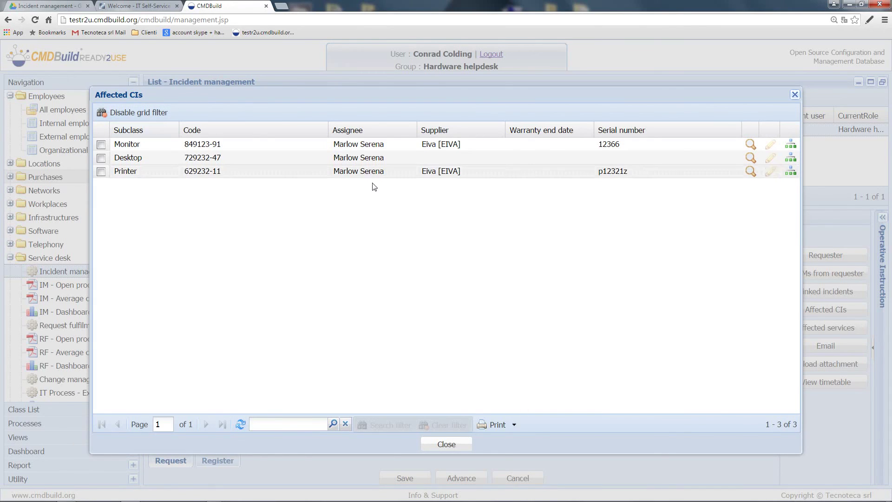
{"action": "left_click", "coordinate": [101, 171]}
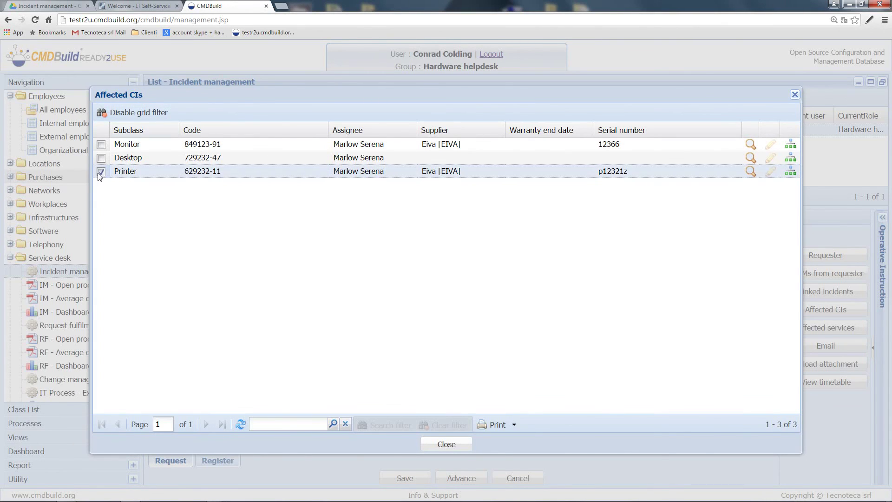
{"action": "left_click", "coordinate": [444, 444]}
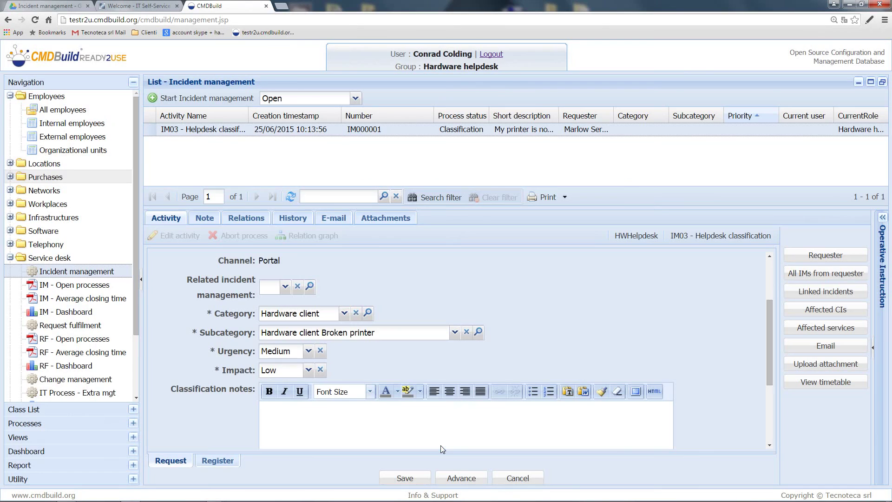
Step: Set the classification's action to Helpdesk analysis and advance the incident
{"action": "scroll", "coordinate": [469, 309], "scroll_direction": "down", "scroll_amount": 1}
{"action": "scroll", "coordinate": [470, 309], "scroll_direction": "down", "scroll_amount": 2}
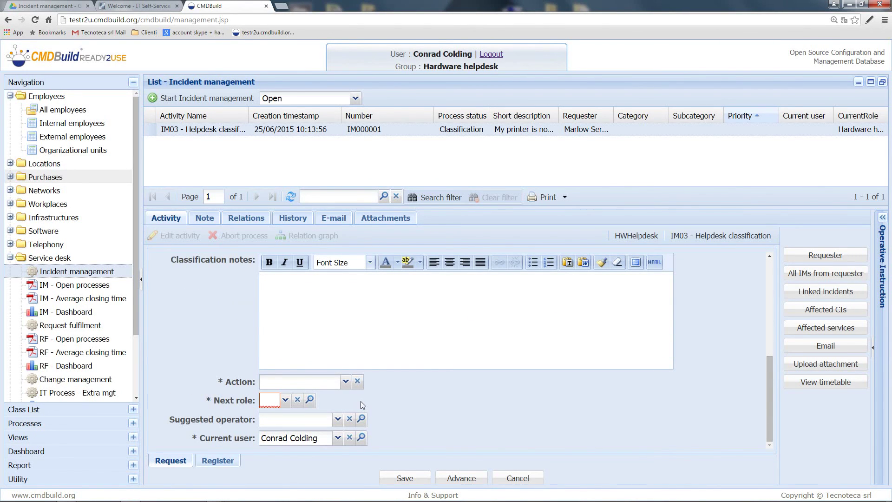
{"action": "left_click", "coordinate": [346, 382]}
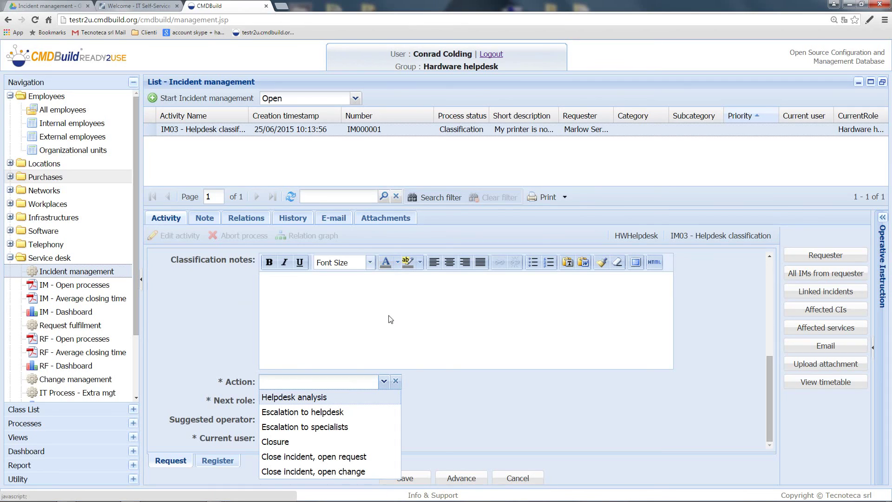
{"action": "left_click", "coordinate": [371, 397]}
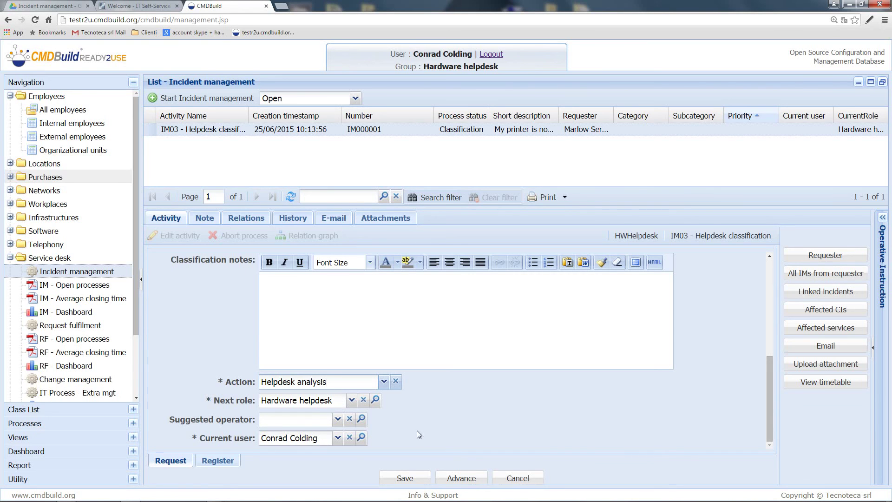
{"action": "left_click", "coordinate": [455, 479]}
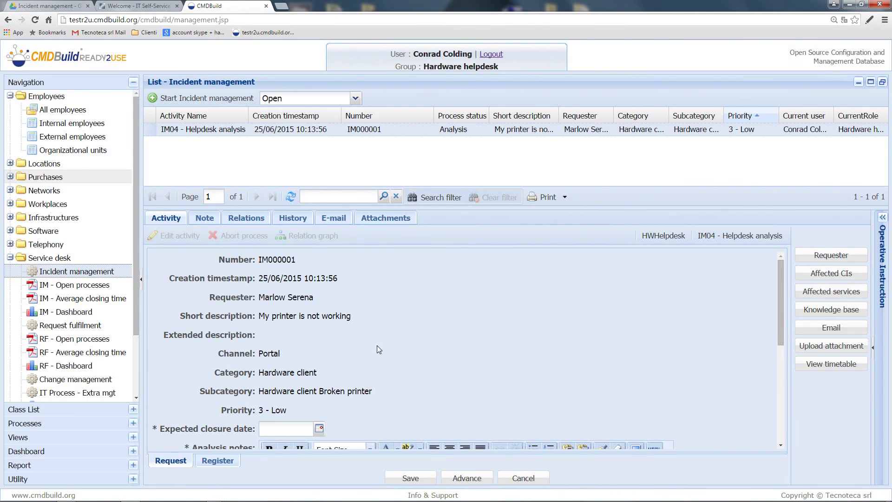
Step: Set the incident's expected closure date to today, 25/06/2015
{"action": "scroll", "coordinate": [377, 344], "scroll_direction": "down", "scroll_amount": 2}
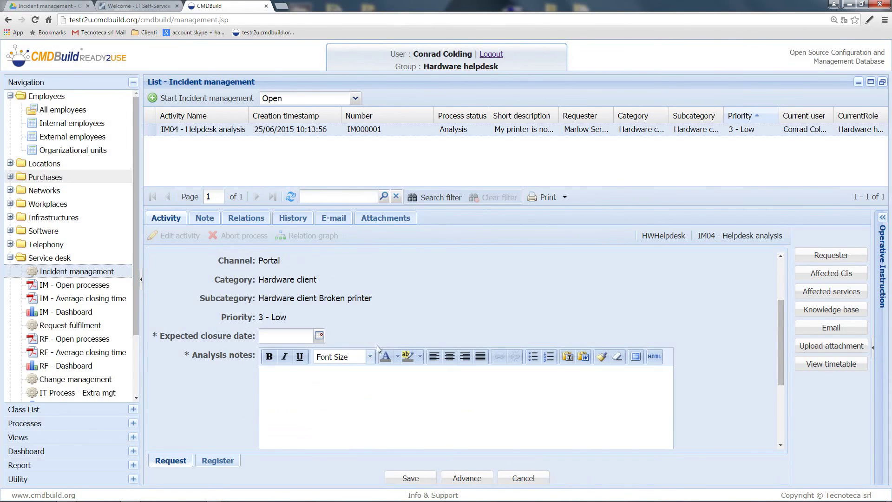
{"action": "scroll", "coordinate": [377, 345], "scroll_direction": "down", "scroll_amount": 1}
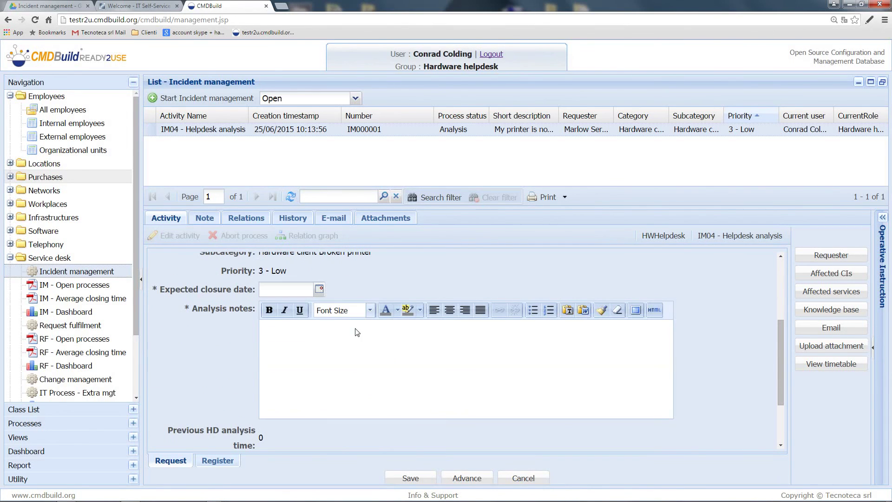
{"action": "left_click", "coordinate": [319, 290]}
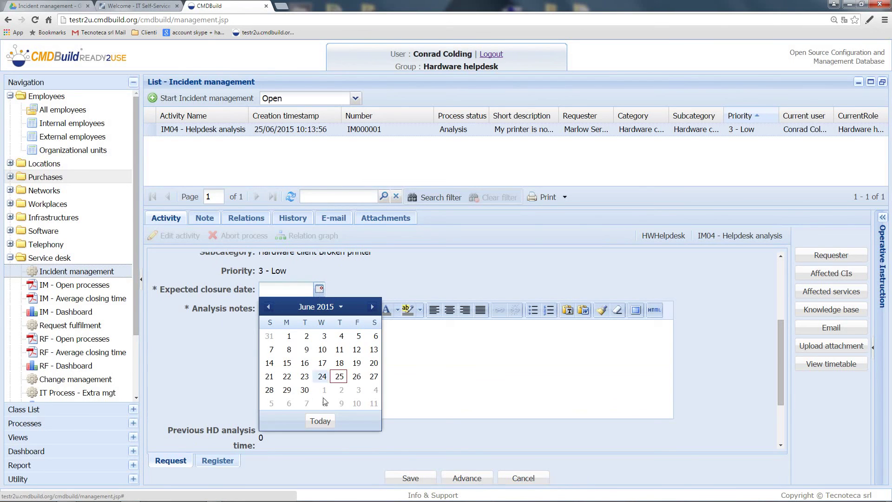
{"action": "left_click", "coordinate": [321, 421]}
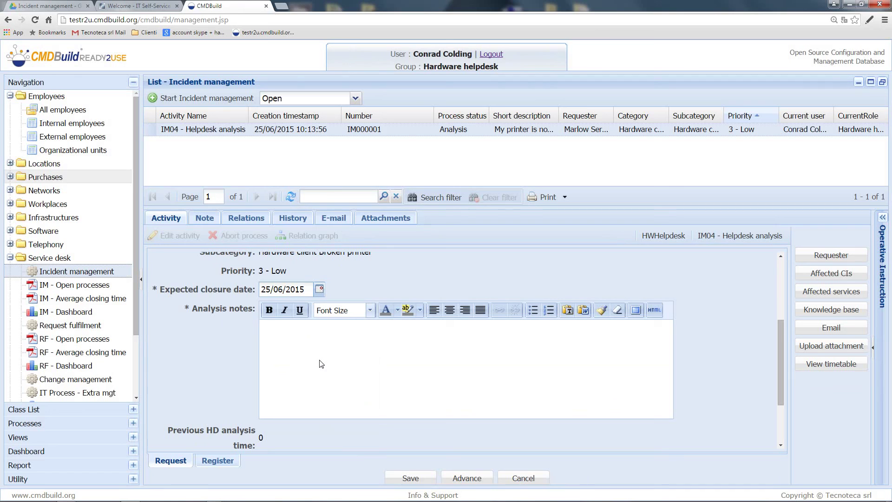
Step: Enter "Probably network configuration problem" as the analysis notes
{"action": "type", "text": "Probably network configur"}
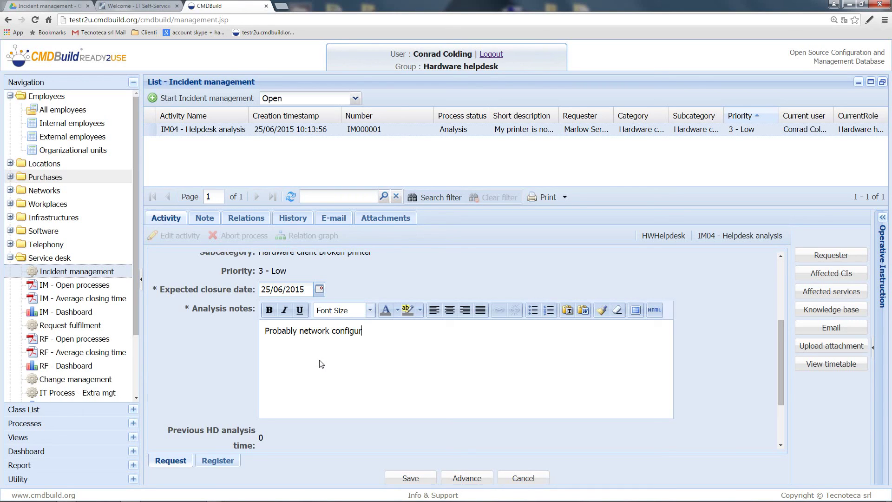
{"action": "type", "text": "ation problme"}
{"action": "key", "text": "BackSpace"}
{"action": "key", "text": "BackSpace"}
{"action": "type", "text": "em"}
Step: Set the HD analysis time to 0.5 and the action to Execution, and advance the incident
{"action": "scroll", "coordinate": [320, 360], "scroll_direction": "down", "scroll_amount": 3}
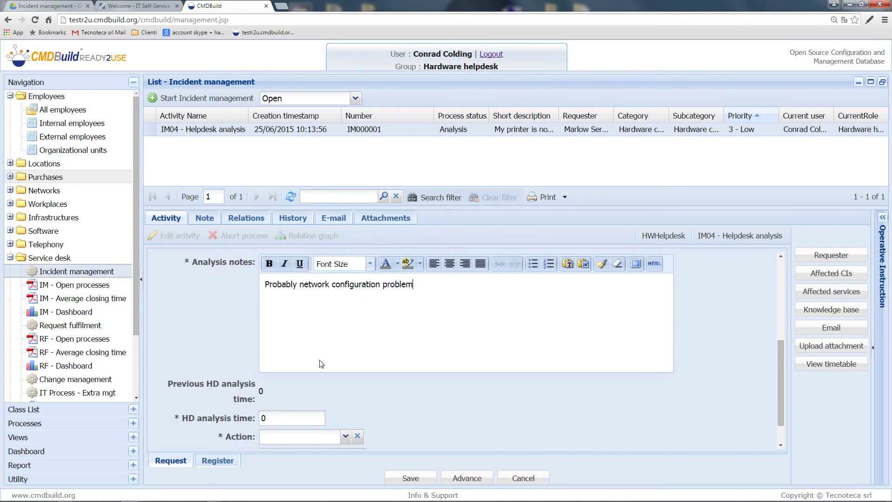
{"action": "left_click", "coordinate": [309, 384]}
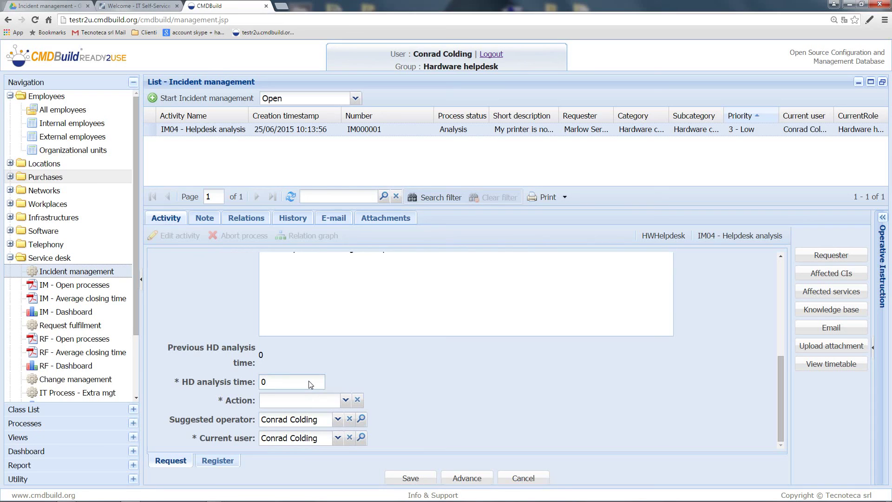
{"action": "type", "text": ".5"}
{"action": "left_click", "coordinate": [349, 401]}
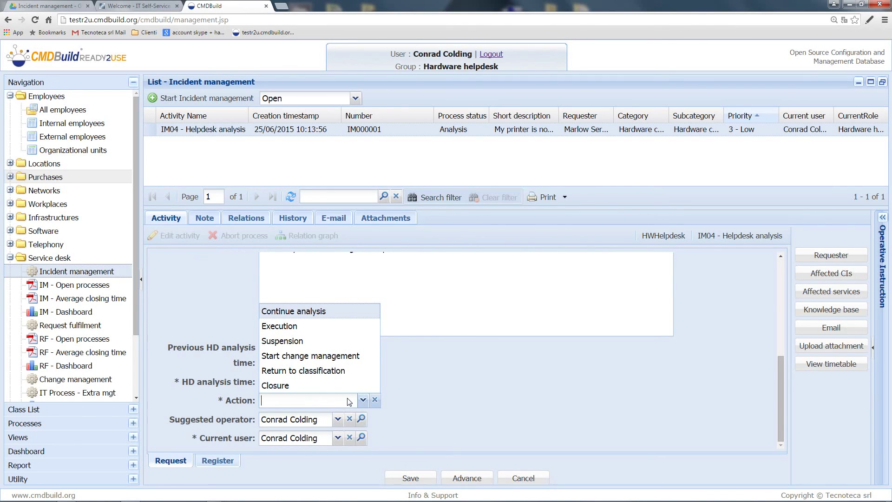
{"action": "left_click", "coordinate": [343, 325]}
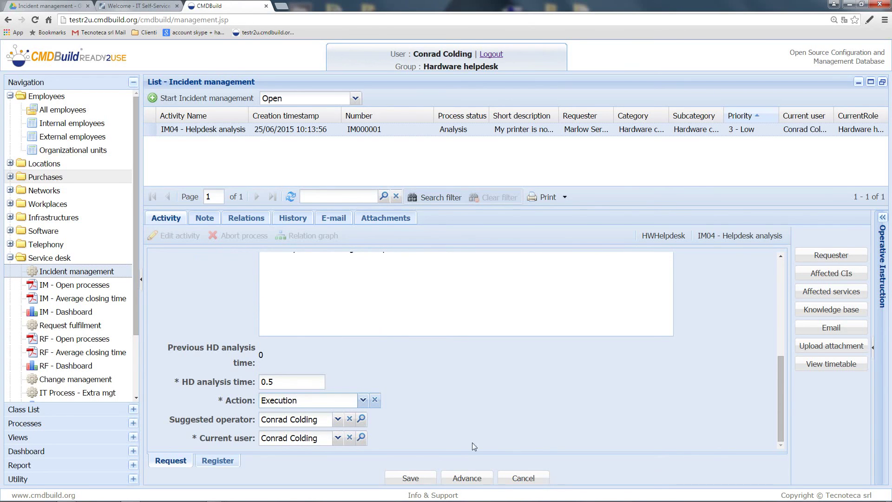
{"action": "left_click", "coordinate": [461, 477]}
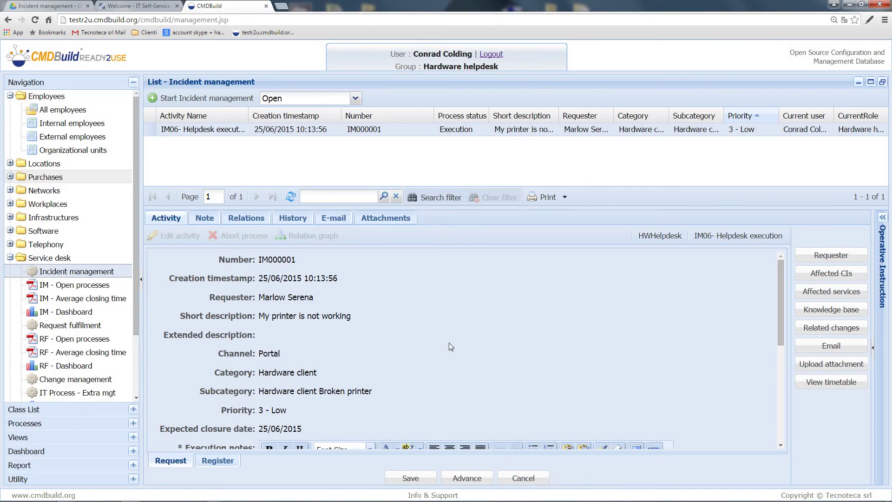
Step: Enter "Configuration fixed" as the execution notes and set the HD execution time to 0.5
{"action": "scroll", "coordinate": [450, 345], "scroll_direction": "down", "scroll_amount": 4}
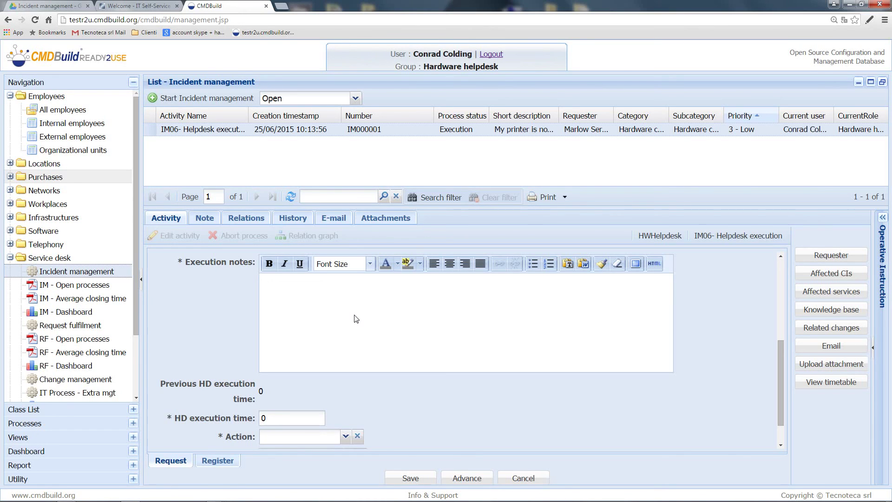
{"action": "type", "text": "Configuration fixed"}
{"action": "scroll", "coordinate": [357, 319], "scroll_direction": "down", "scroll_amount": 1}
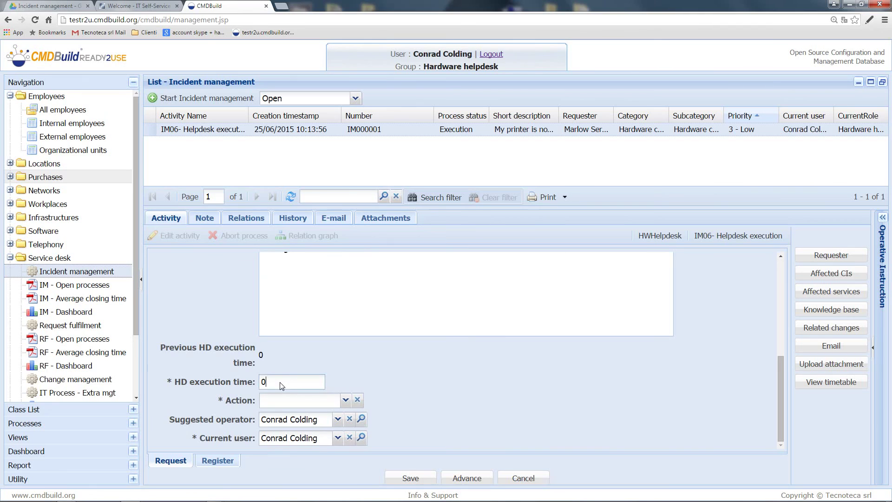
{"action": "left_click", "coordinate": [280, 386]}
{"action": "type", "text": "0.5"}
Step: Choose Closure as the action of the helpdesk execution and advance the incident
{"action": "left_click", "coordinate": [347, 401]}
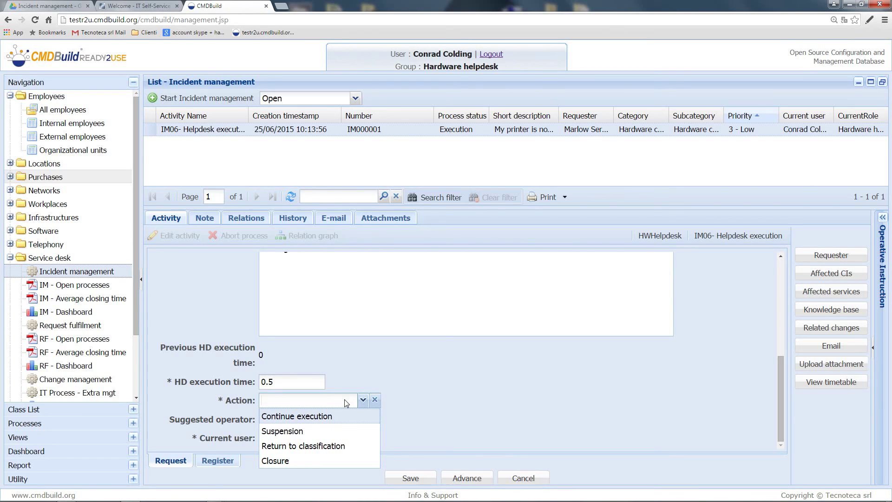
{"action": "left_click", "coordinate": [339, 458]}
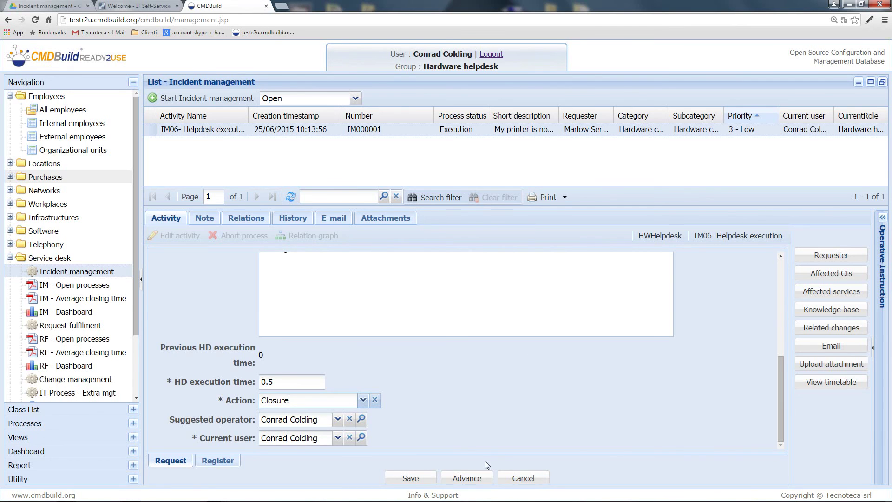
{"action": "left_click", "coordinate": [466, 477]}
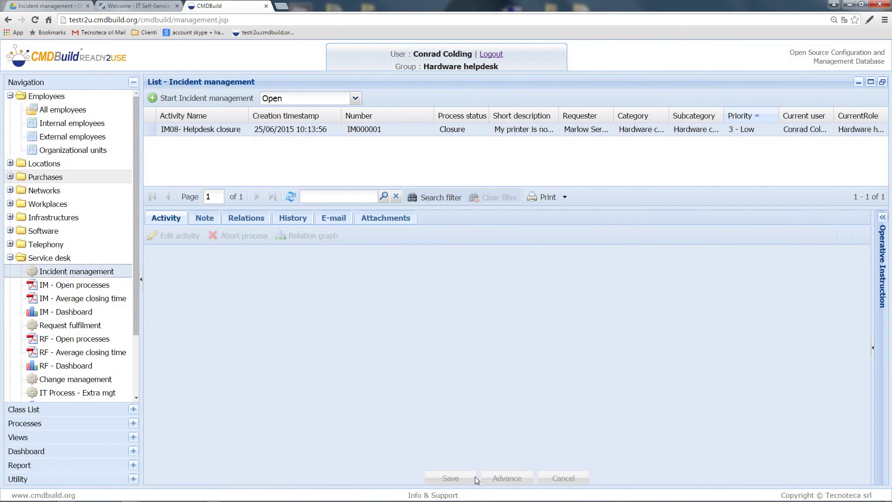
Step: Set the closure outcome to Resolved, and view the knowledge base selection and close it without choosing an entry
{"action": "scroll", "coordinate": [460, 373], "scroll_direction": "down", "scroll_amount": 3}
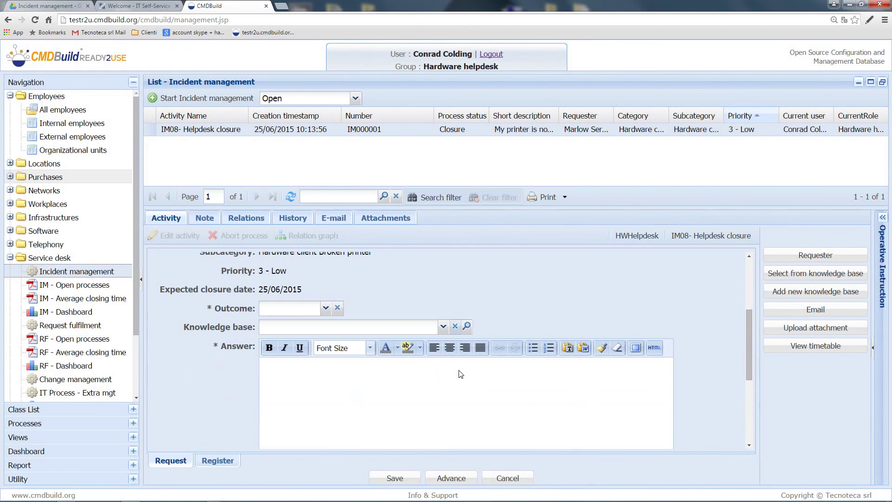
{"action": "left_click", "coordinate": [325, 308]}
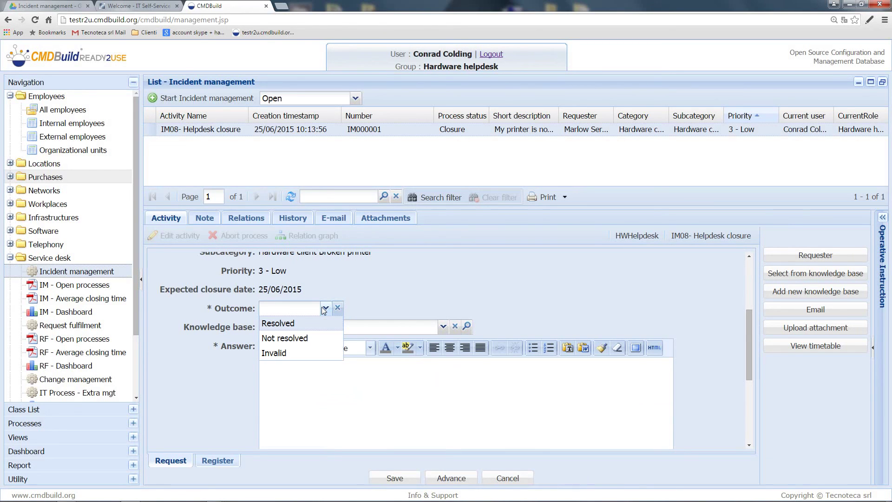
{"action": "left_click", "coordinate": [322, 323]}
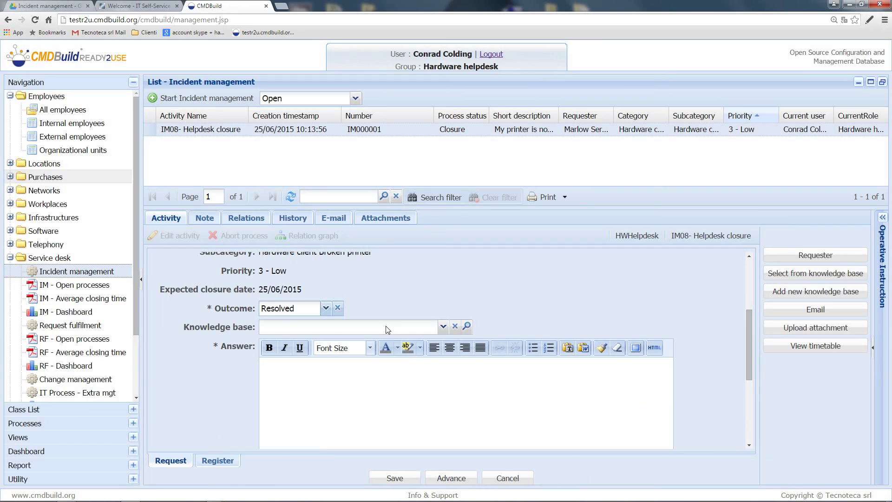
{"action": "left_click", "coordinate": [781, 274]}
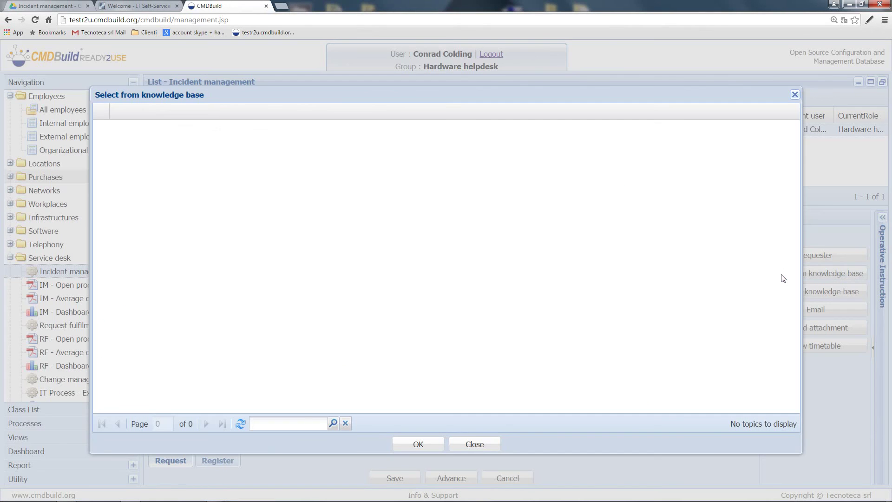
{"action": "left_click", "coordinate": [487, 441]}
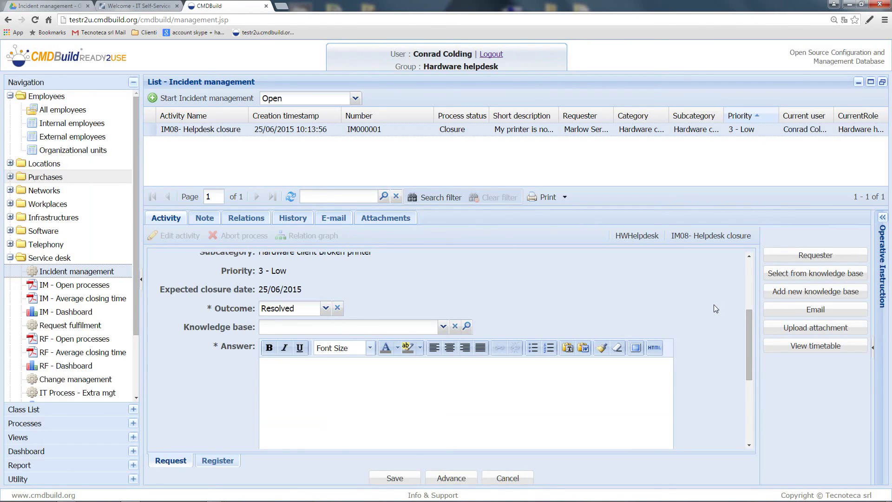
Step: Enter "Problem fixed" as the closure answer and set the action to Closure without advancing the incident
{"action": "scroll", "coordinate": [716, 308], "scroll_direction": "down", "scroll_amount": 1}
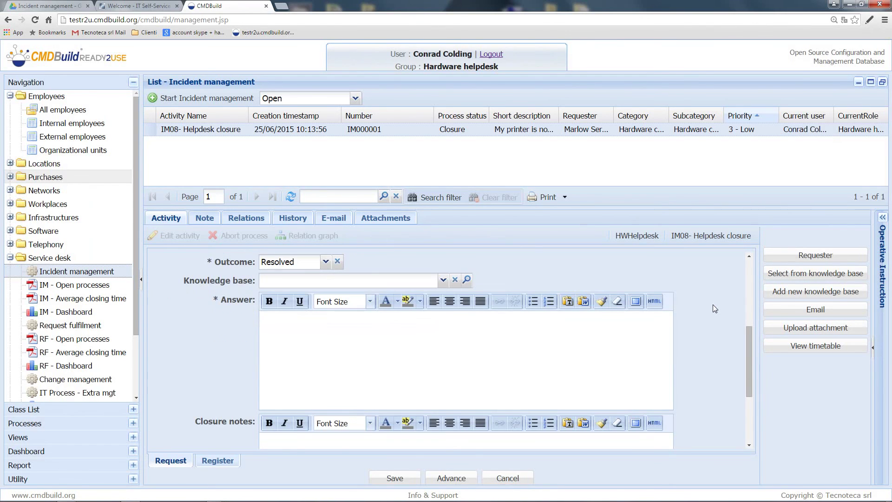
{"action": "left_click", "coordinate": [526, 348]}
{"action": "type", "text": "Problem fixed"}
{"action": "scroll", "coordinate": [525, 349], "scroll_direction": "down", "scroll_amount": 3}
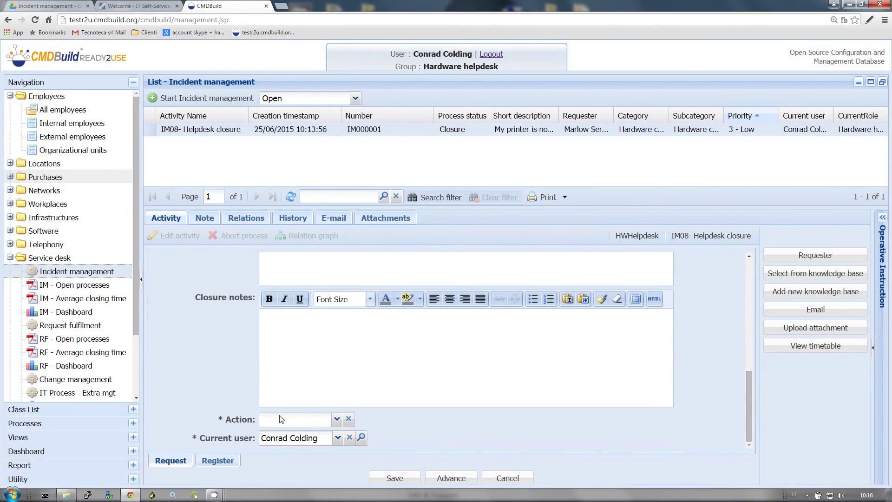
{"action": "left_click", "coordinate": [336, 419]}
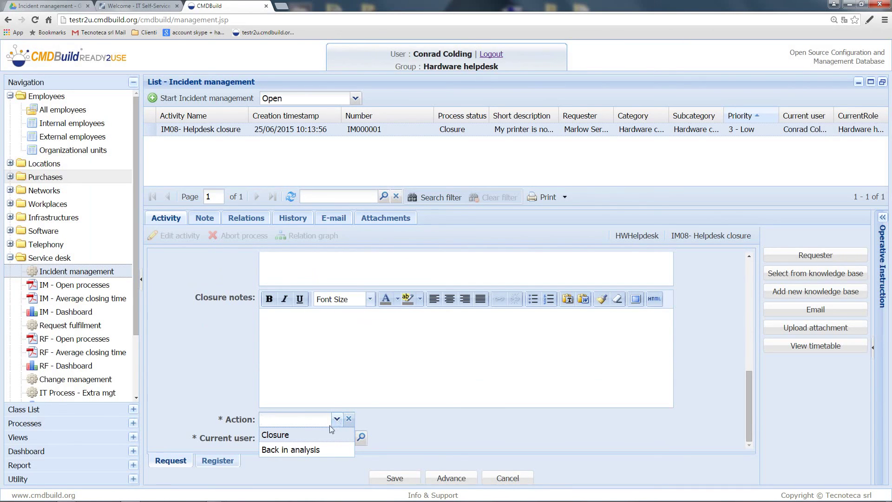
{"action": "left_click", "coordinate": [309, 440]}
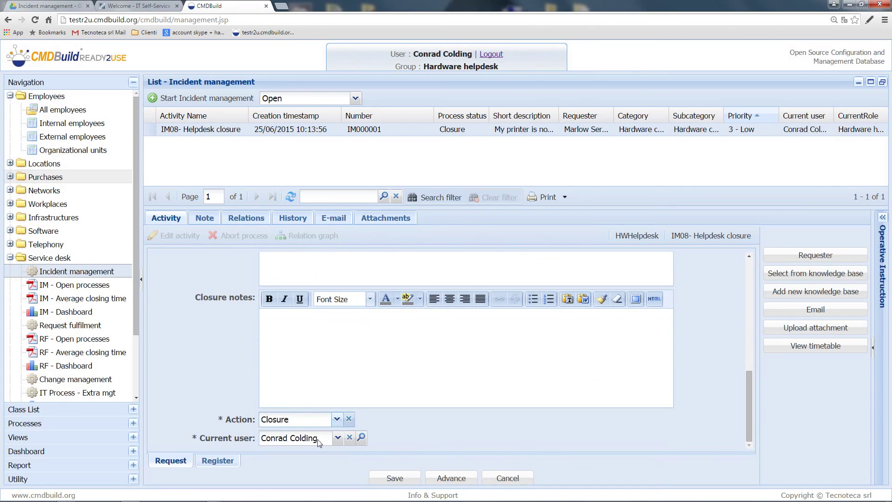
Step: Review the incident's register of classification, analysis and execution entries, and return to the request form
{"action": "left_click", "coordinate": [218, 461]}
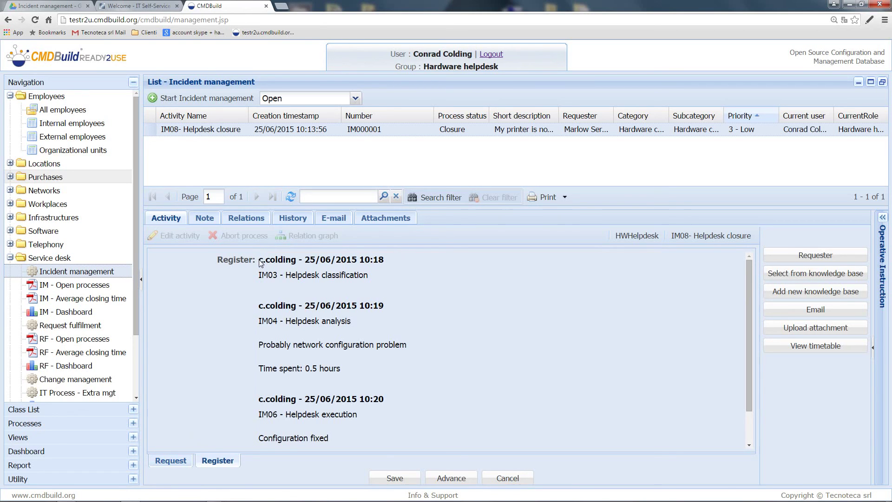
{"action": "left_click_drag", "start_coordinate": [259, 260], "coordinate": [296, 260]}
{"action": "left_click", "coordinate": [396, 275]}
{"action": "scroll", "coordinate": [239, 345], "scroll_direction": "down", "scroll_amount": 1}
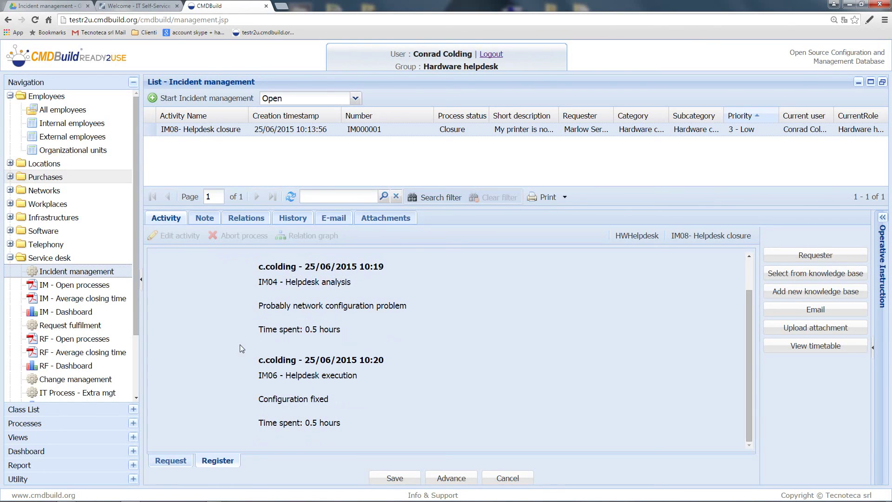
{"action": "scroll", "coordinate": [241, 344], "scroll_direction": "up", "scroll_amount": 1}
{"action": "scroll", "coordinate": [241, 347], "scroll_direction": "down", "scroll_amount": 1}
{"action": "left_click", "coordinate": [168, 461]}
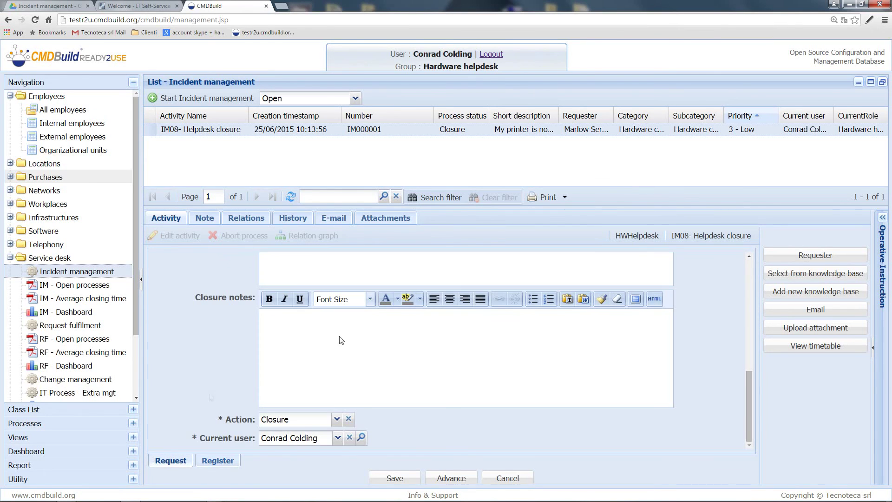
Step: Generate the incident's timetable report as PDF, and enlarge its window and zoom in to read the time spent per phase
{"action": "left_click", "coordinate": [806, 346]}
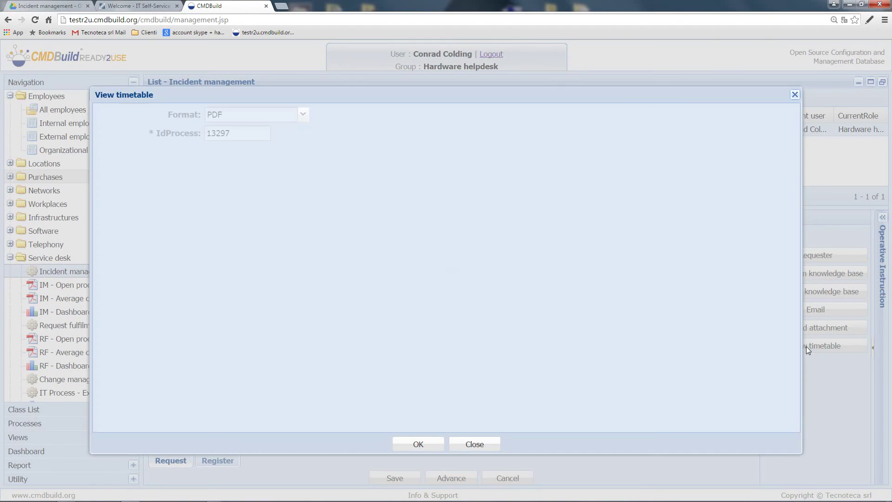
{"action": "left_click", "coordinate": [429, 445]}
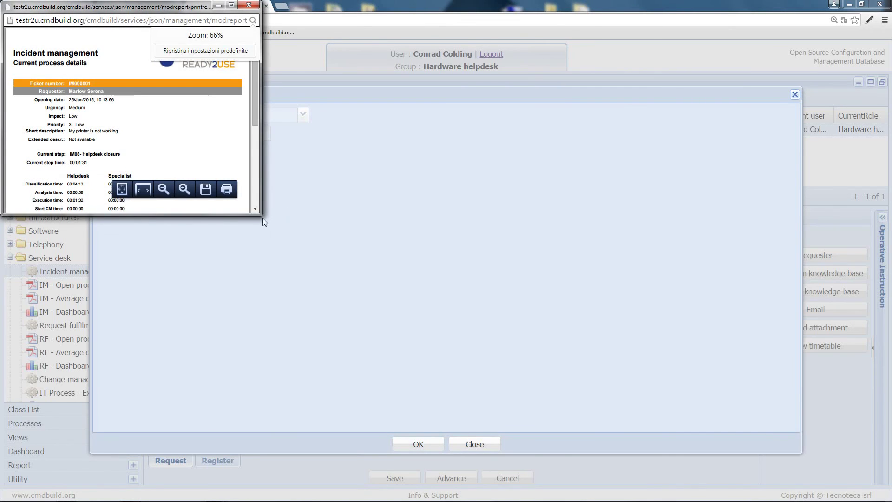
{"action": "left_click_drag", "start_coordinate": [259, 213], "coordinate": [692, 463]}
{"action": "left_click", "coordinate": [616, 436]}
{"action": "left_click", "coordinate": [616, 436]}
{"action": "left_click", "coordinate": [616, 436]}
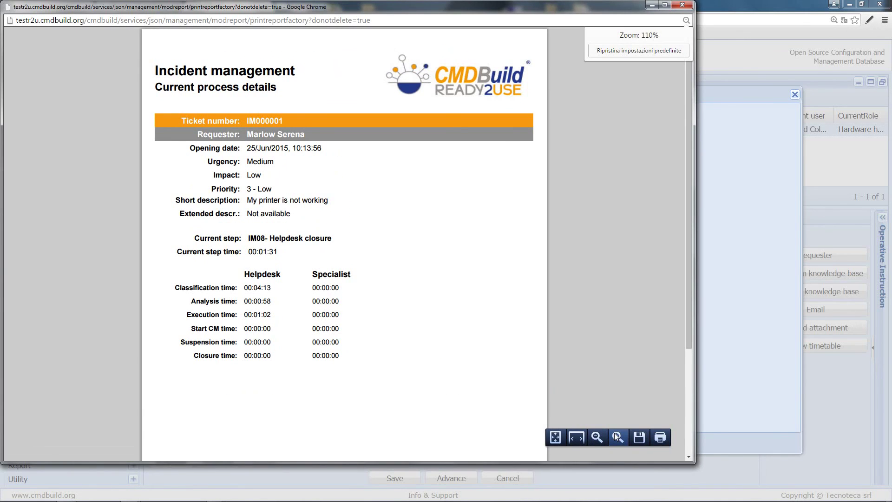
{"action": "left_click", "coordinate": [616, 436]}
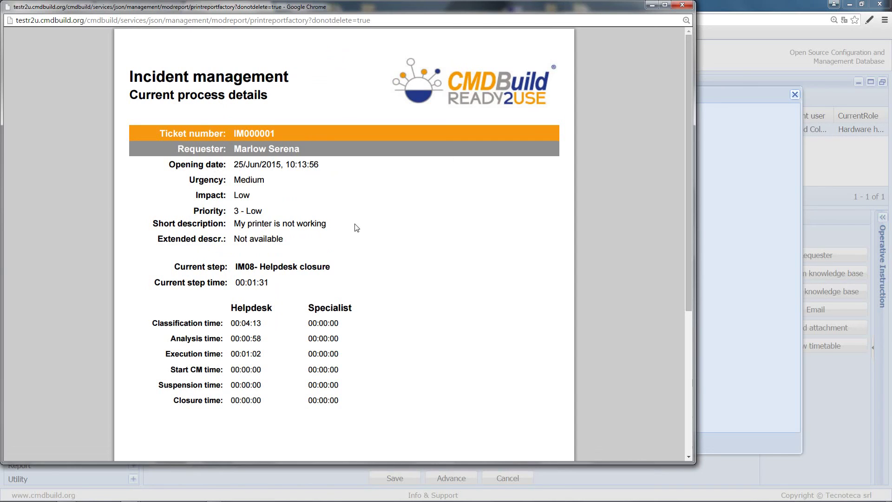
Step: Finish viewing the timetable report, close its windows, and advance the incident to complete the Closure action
{"action": "scroll", "coordinate": [356, 228], "scroll_direction": "down", "scroll_amount": 1}
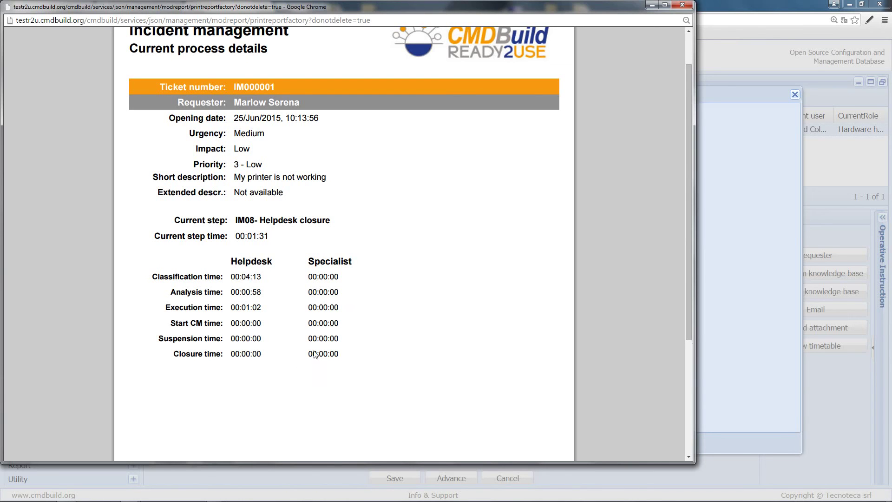
{"action": "left_click", "coordinate": [691, 5]}
{"action": "left_click", "coordinate": [480, 442]}
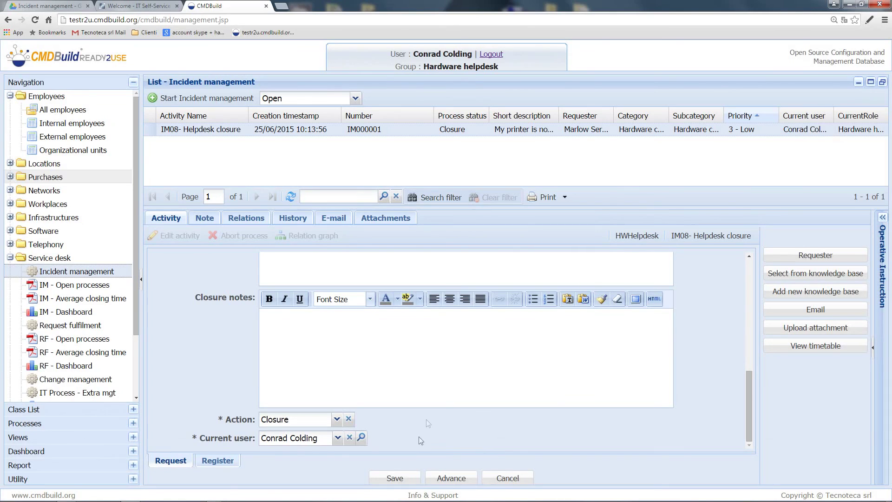
{"action": "left_click", "coordinate": [451, 478]}
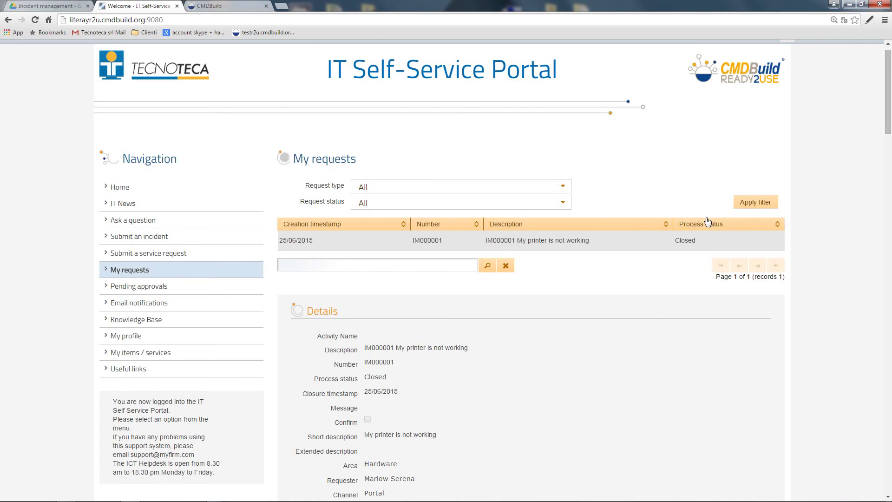
Step: In the IT Self-Service Portal, review the printer incident's status, outcome and answer in the requester's list of requests
{"action": "scroll", "coordinate": [653, 330], "scroll_direction": "down", "scroll_amount": 3}
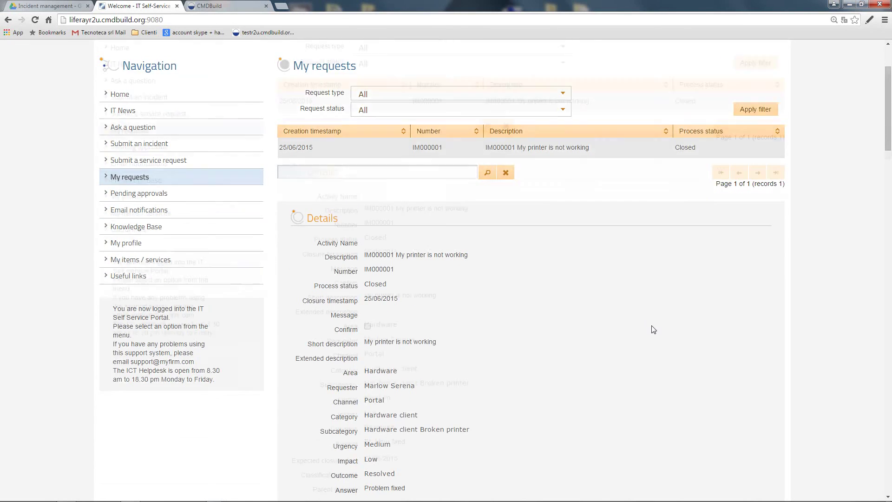
{"action": "scroll", "coordinate": [546, 348], "scroll_direction": "up", "scroll_amount": 2}
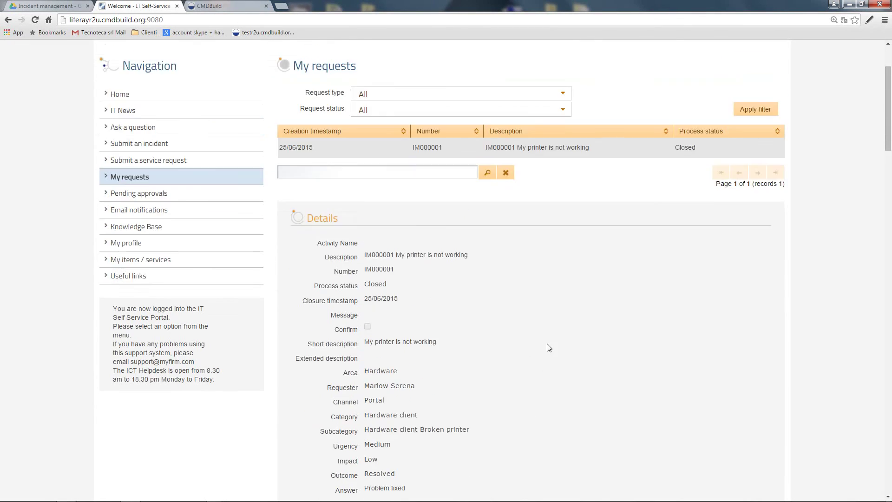
{"action": "scroll", "coordinate": [548, 349], "scroll_direction": "down", "scroll_amount": 2}
{"action": "scroll", "coordinate": [548, 348], "scroll_direction": "up", "scroll_amount": 3}
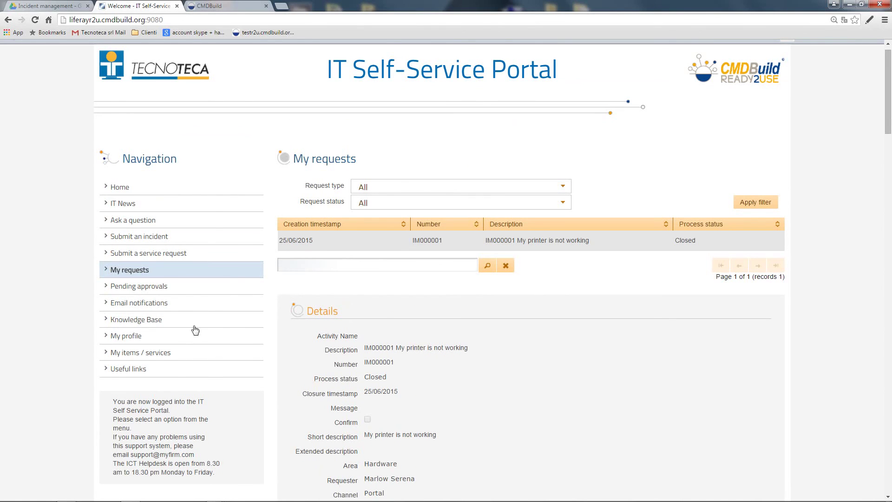
Step: Read the incident's Registered and Closure messages in the portal's email notifications, and return to the requester's list of requests
{"action": "left_click", "coordinate": [162, 304]}
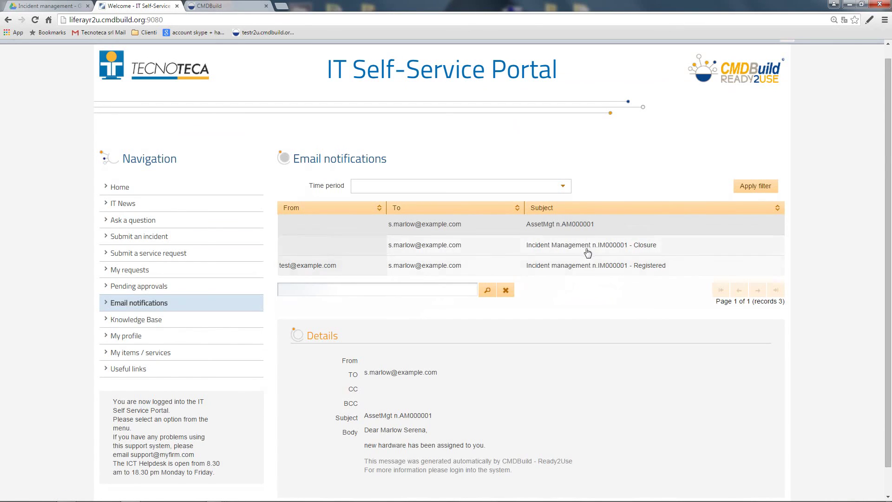
{"action": "left_click", "coordinate": [572, 272]}
{"action": "scroll", "coordinate": [546, 355], "scroll_direction": "down", "scroll_amount": 2}
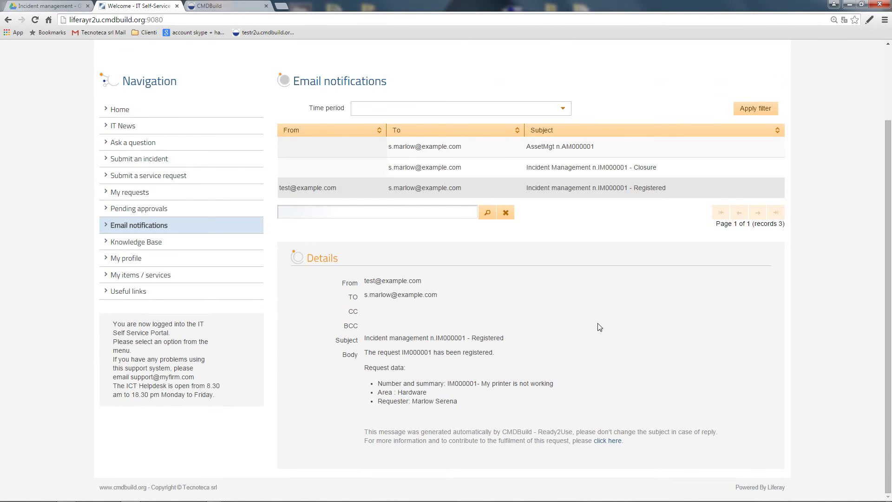
{"action": "left_click", "coordinate": [583, 168]}
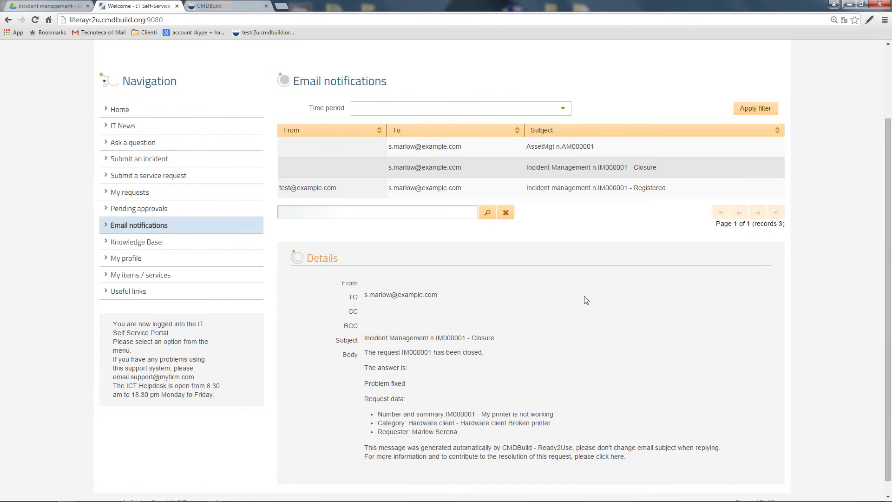
{"action": "scroll", "coordinate": [587, 323], "scroll_direction": "down", "scroll_amount": 1}
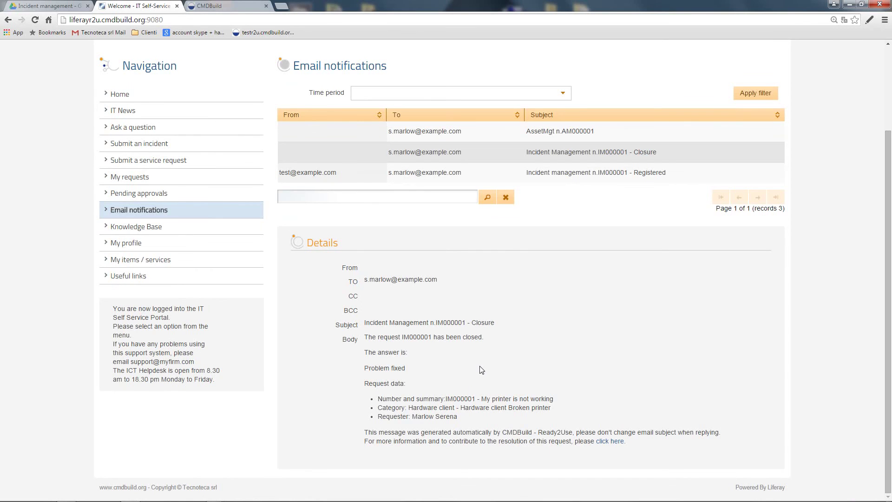
{"action": "scroll", "coordinate": [481, 369], "scroll_direction": "up", "scroll_amount": 3}
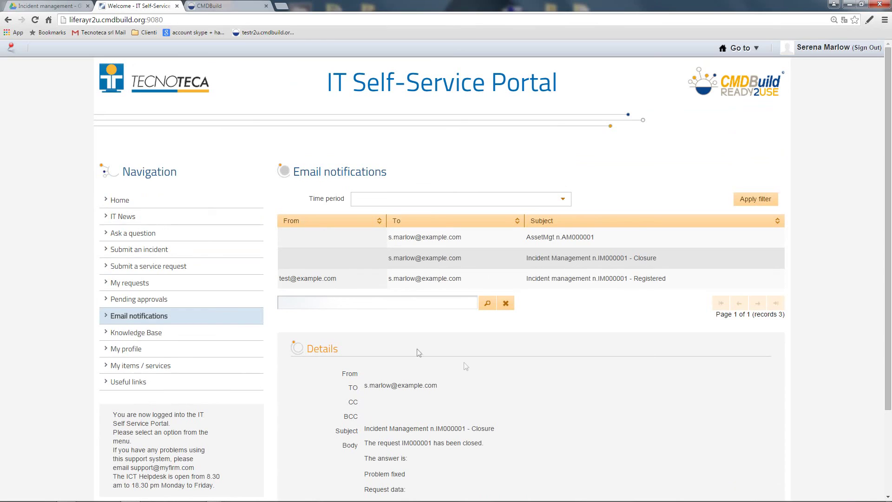
{"action": "left_click", "coordinate": [211, 290]}
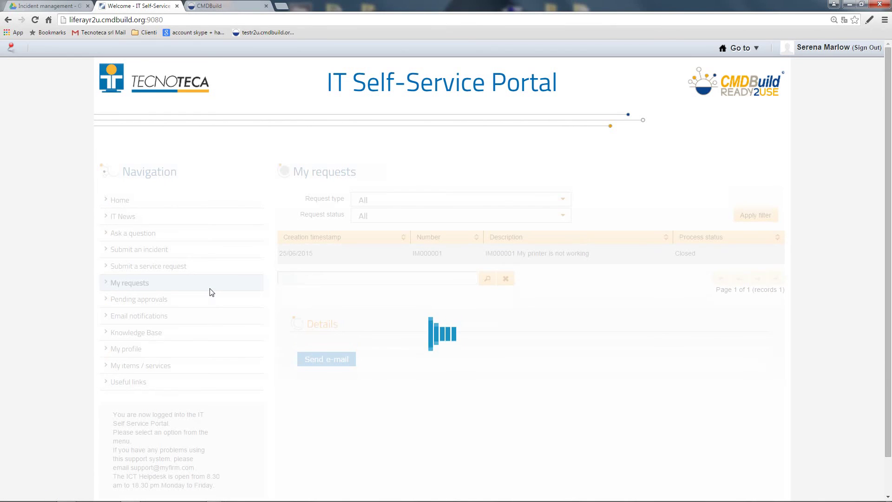